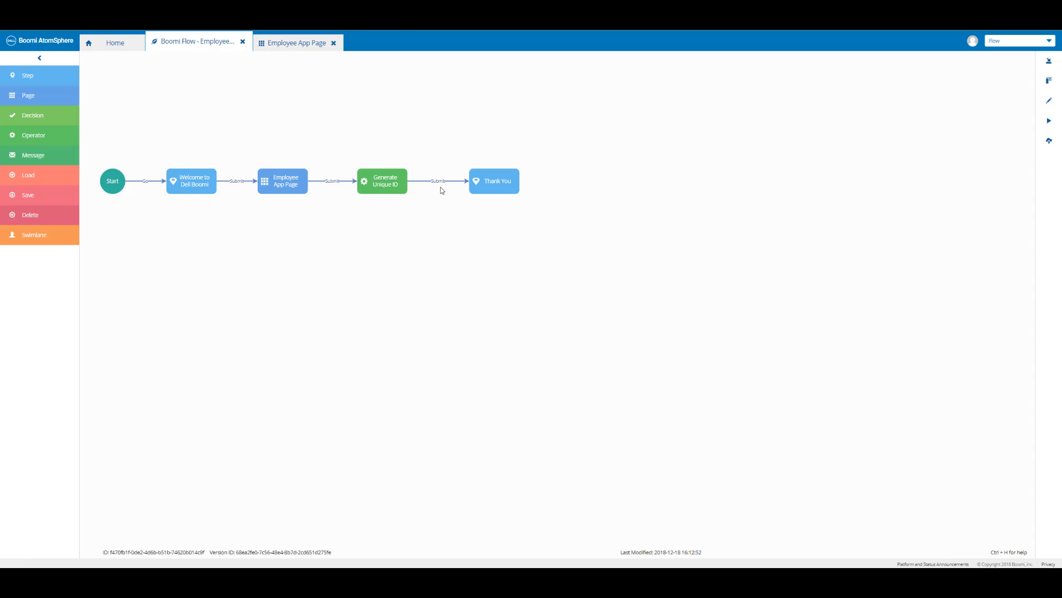
Step: Delete the Submit outcome between Generate Unique ID and Thank You, and move the Thank You step up and farther right on the canvas
left_click(438, 180)
key("Delete")
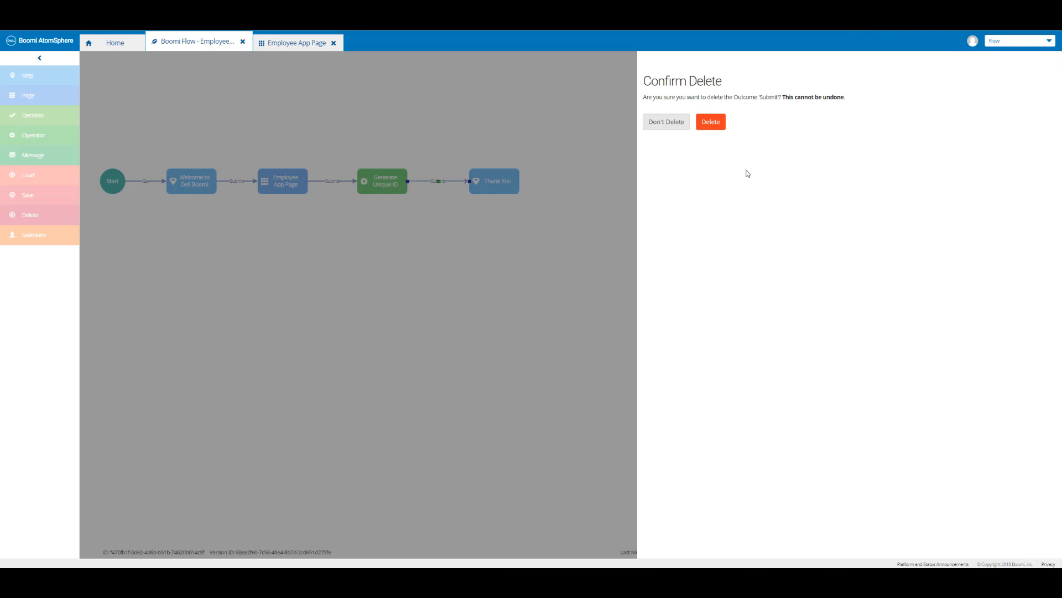
left_click(714, 126)
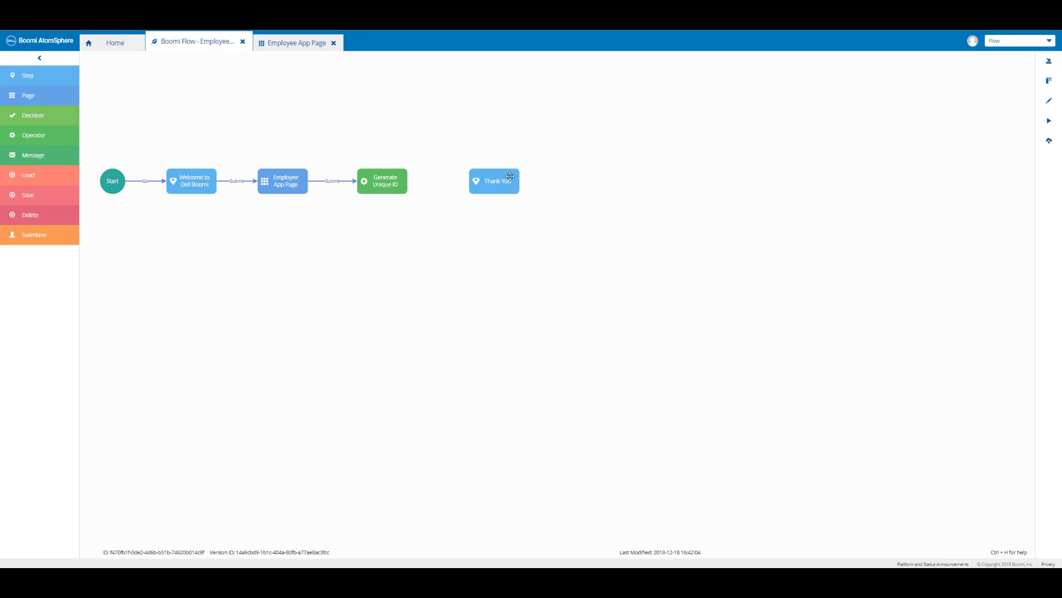
left_click_drag(510, 175, 753, 87)
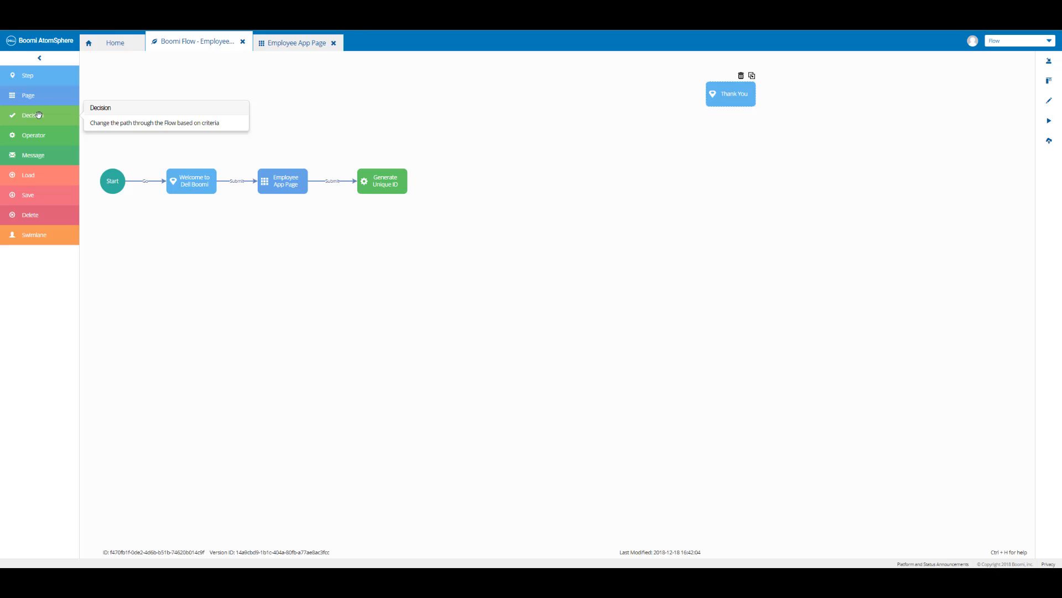
Step: Add a Decision element named "Check Corporate Credit Card?" beside Generate Unique ID and save it
left_click_drag(38, 115, 489, 180)
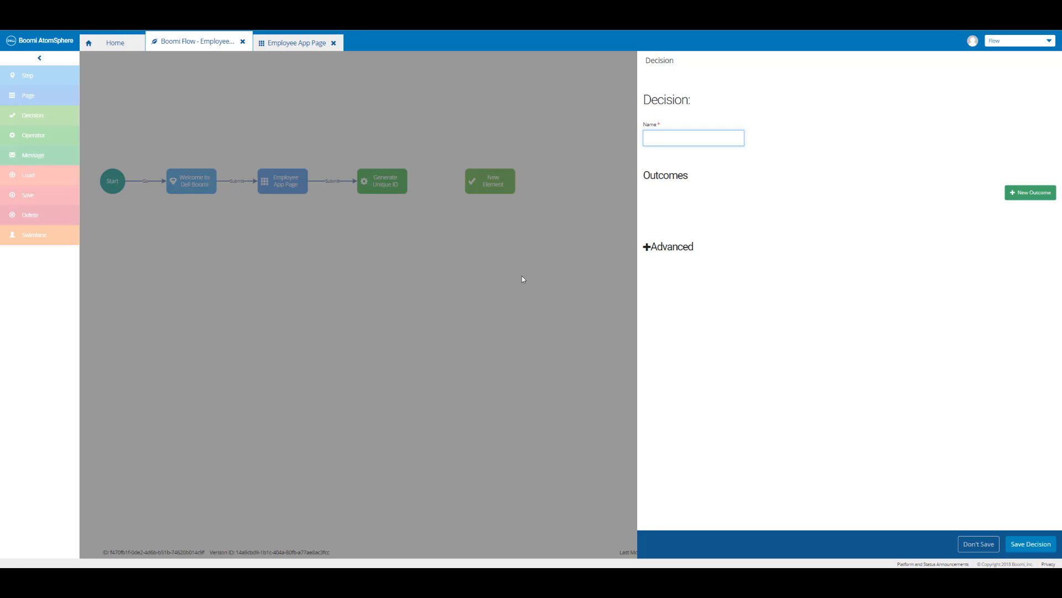
type("Check Corporate Credit Card?")
left_click(1027, 544)
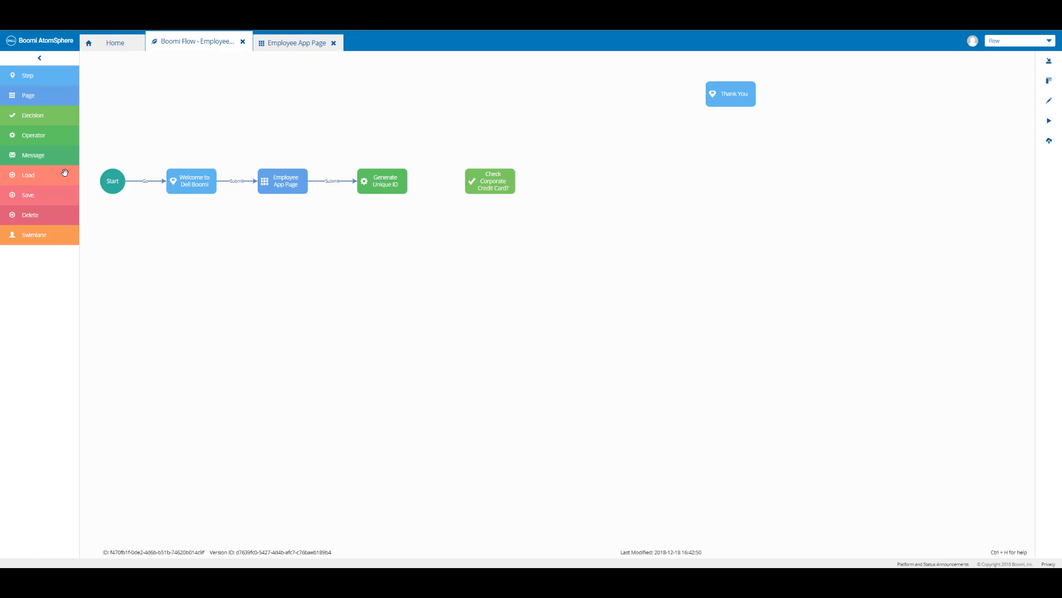
Step: Add a Message element named "Send Email to Requester:" below the Check Corporate Credit Card? decision and save it
left_click_drag(39, 156, 491, 259)
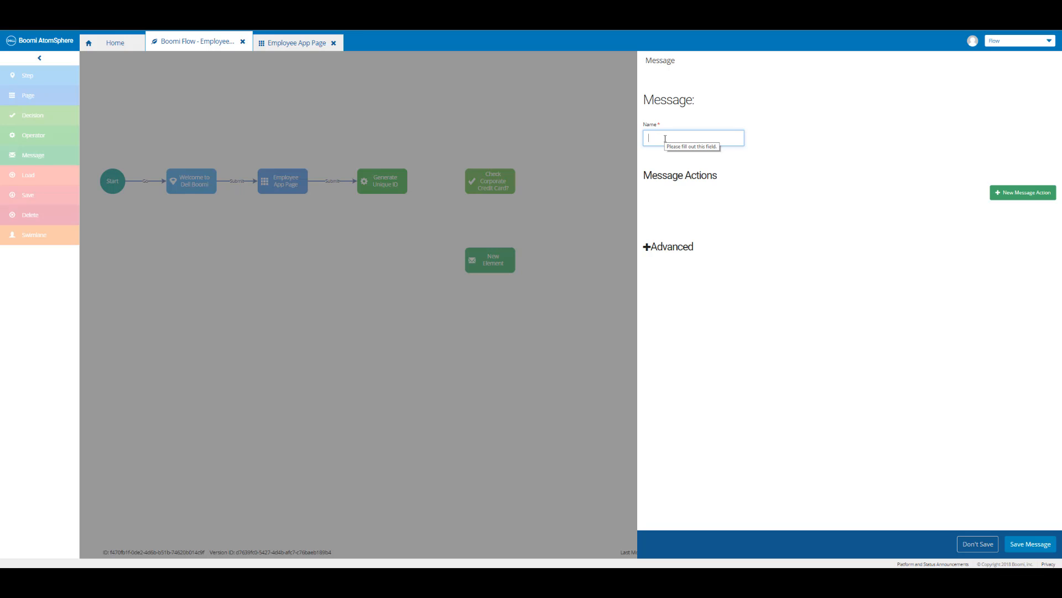
key("ctrl+v")
left_click(1027, 546)
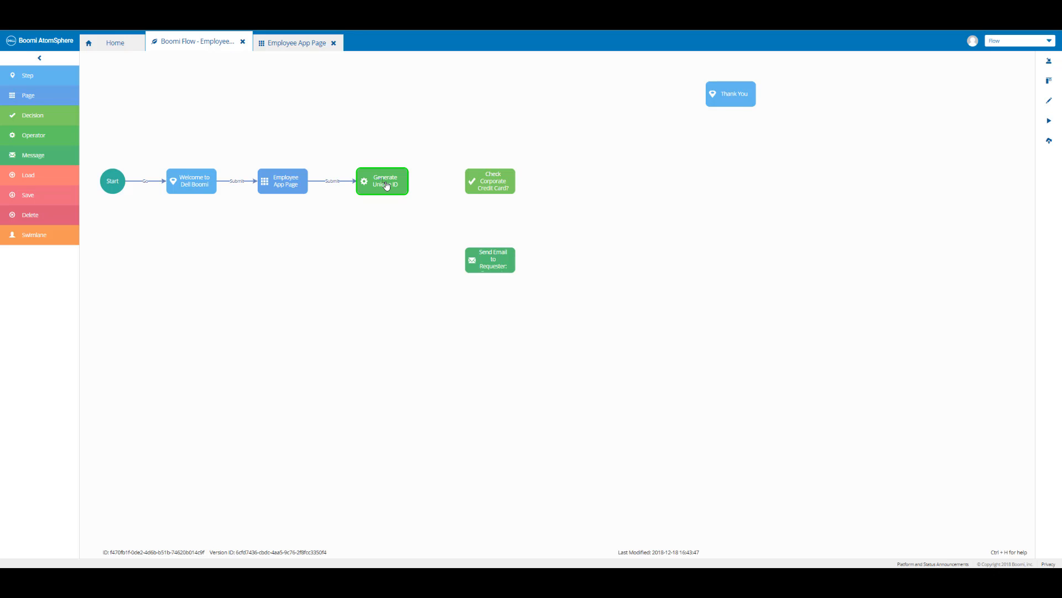
Step: Connect Generate Unique ID to the Check Corporate Credit Card? decision with an outcome named "Corporate Credit Card?"
left_click_drag(386, 185, 496, 182)
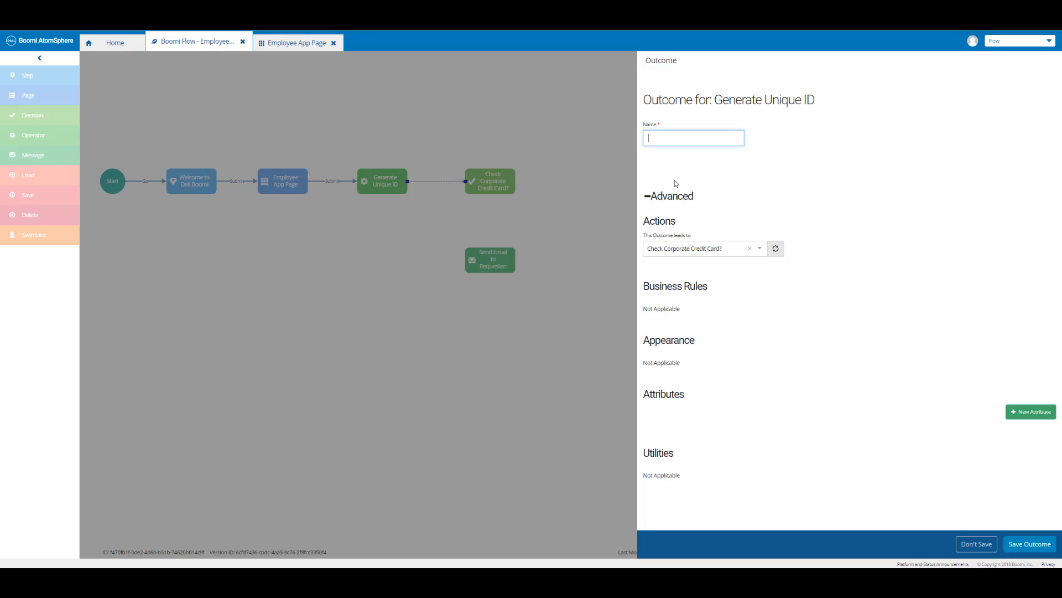
type("Corporate Credit Card?")
left_click(1028, 544)
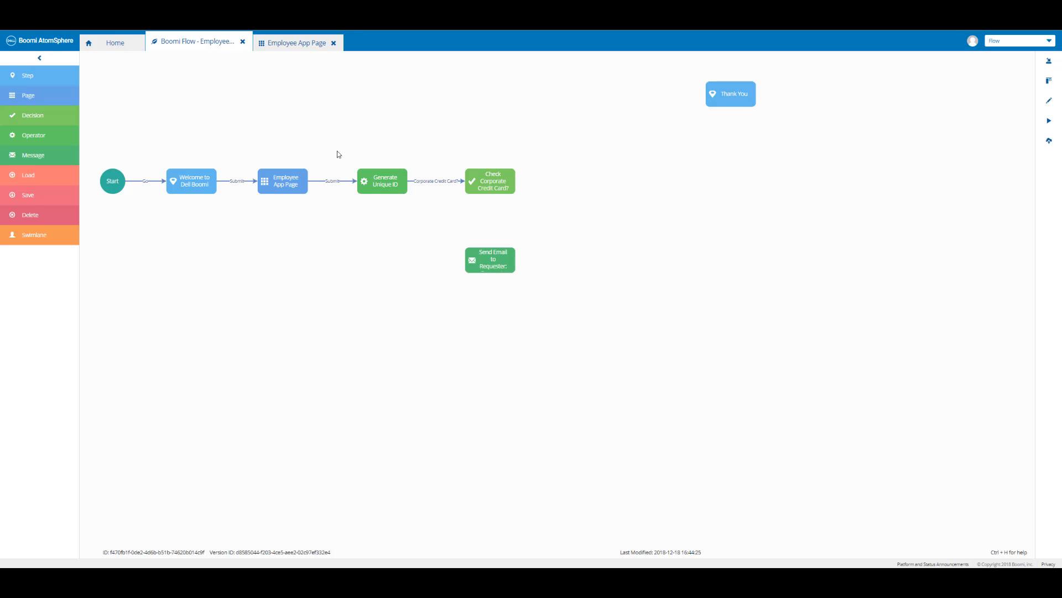
left_click(113, 44)
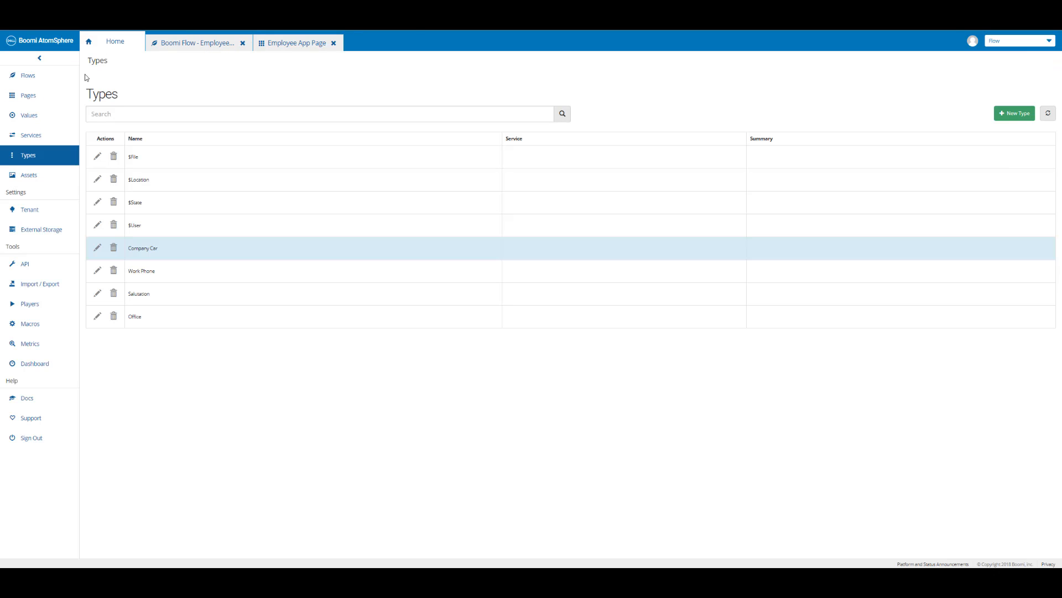
left_click(31, 135)
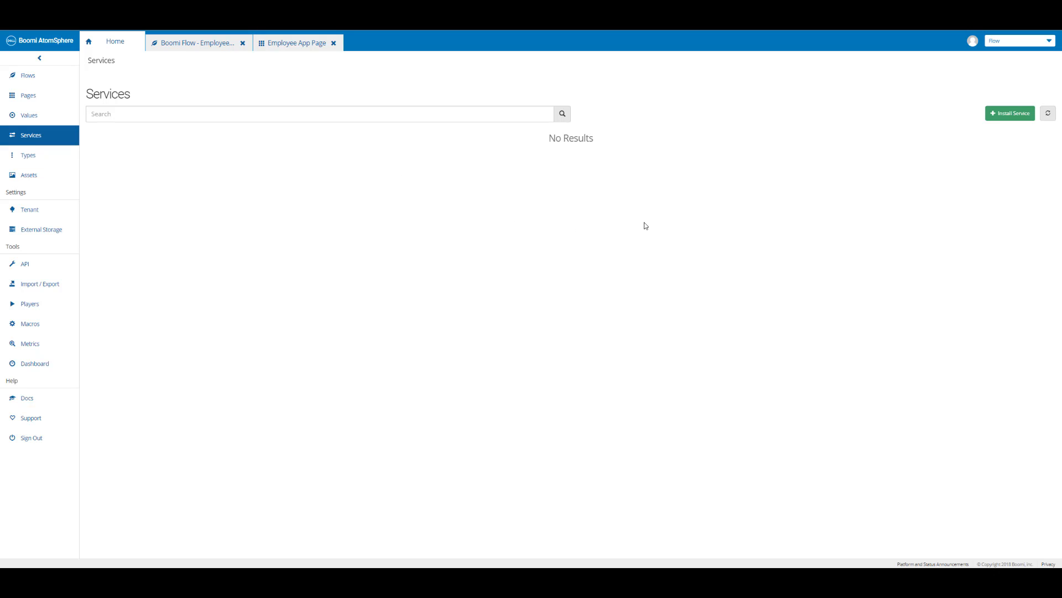
left_click(1013, 117)
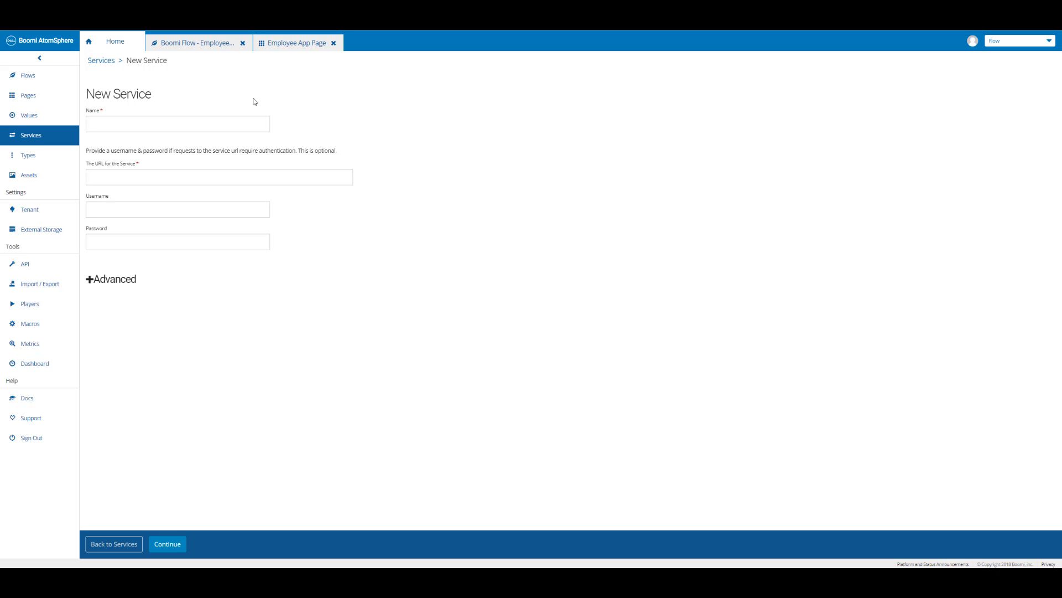
left_click(223, 122)
key("ctrl+v")
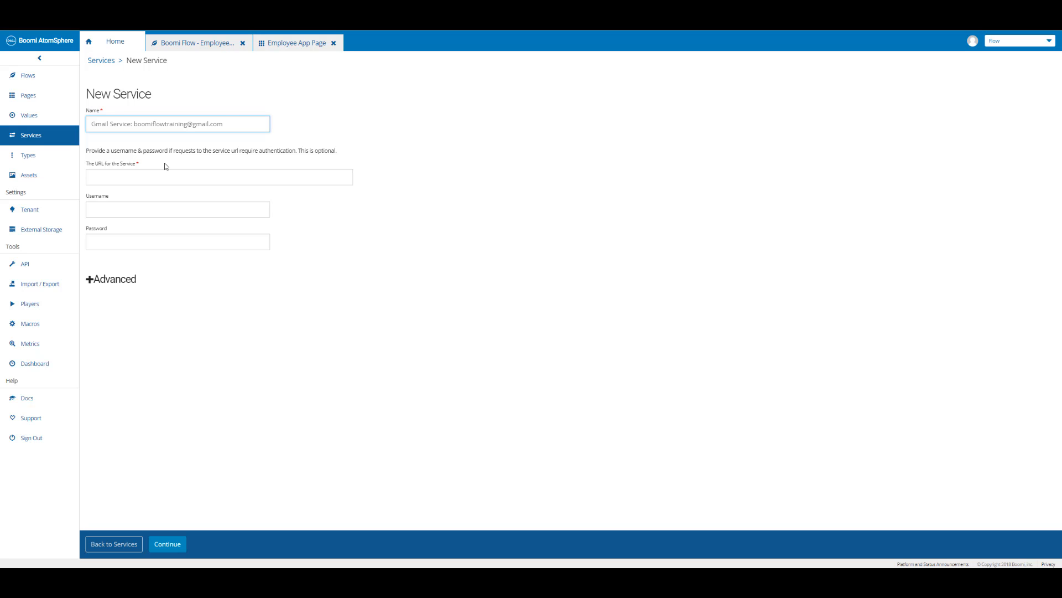
left_click(161, 176)
type("https://services-staging.manywho.com/api/email/1")
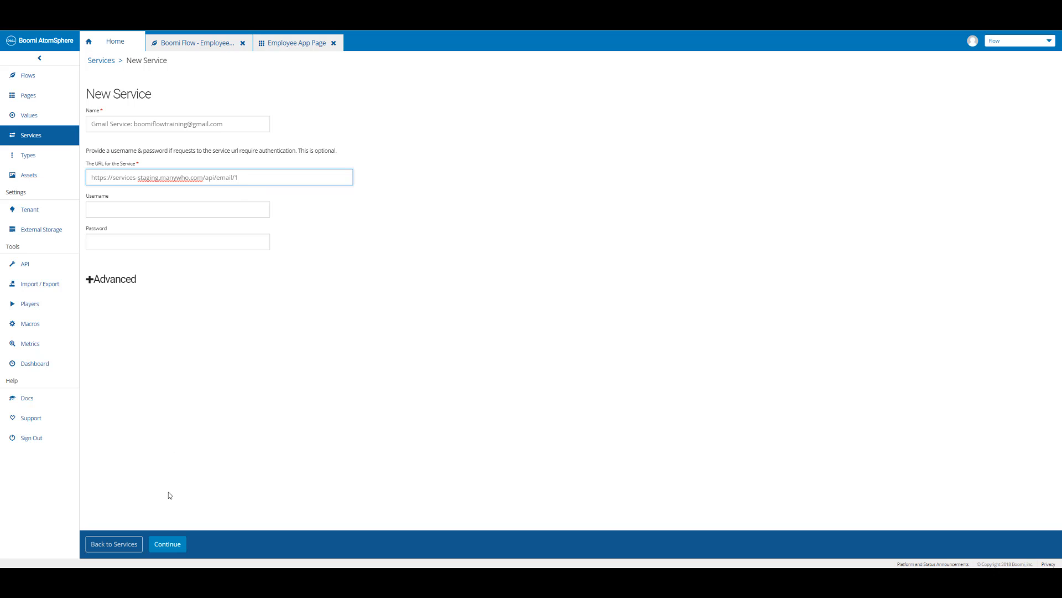
left_click(168, 544)
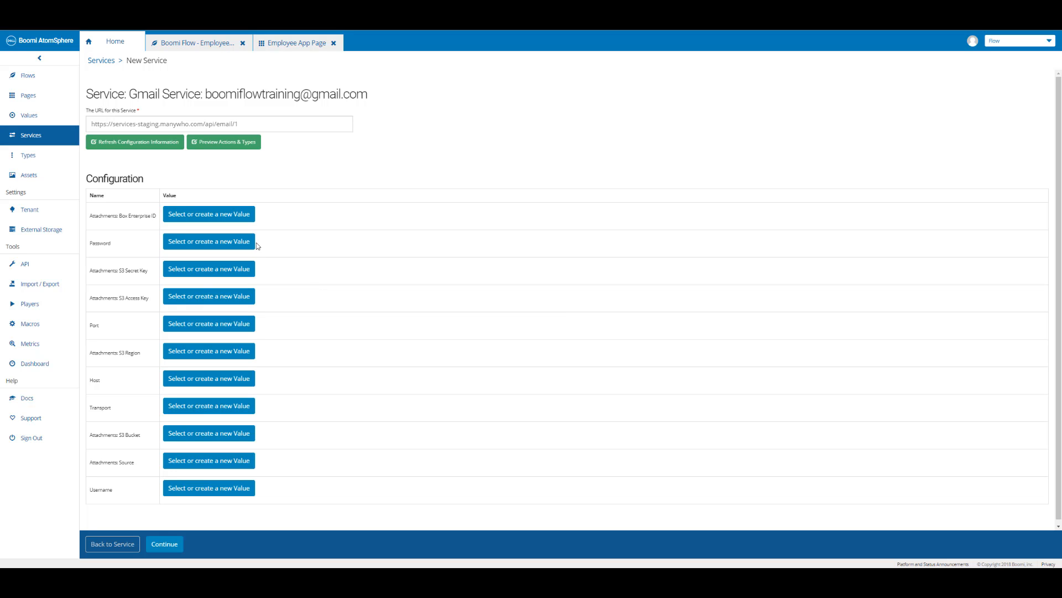
Step: Create a value for the service's Password setting, append "Password" to its name, enter the account password as default and save
left_click(224, 246)
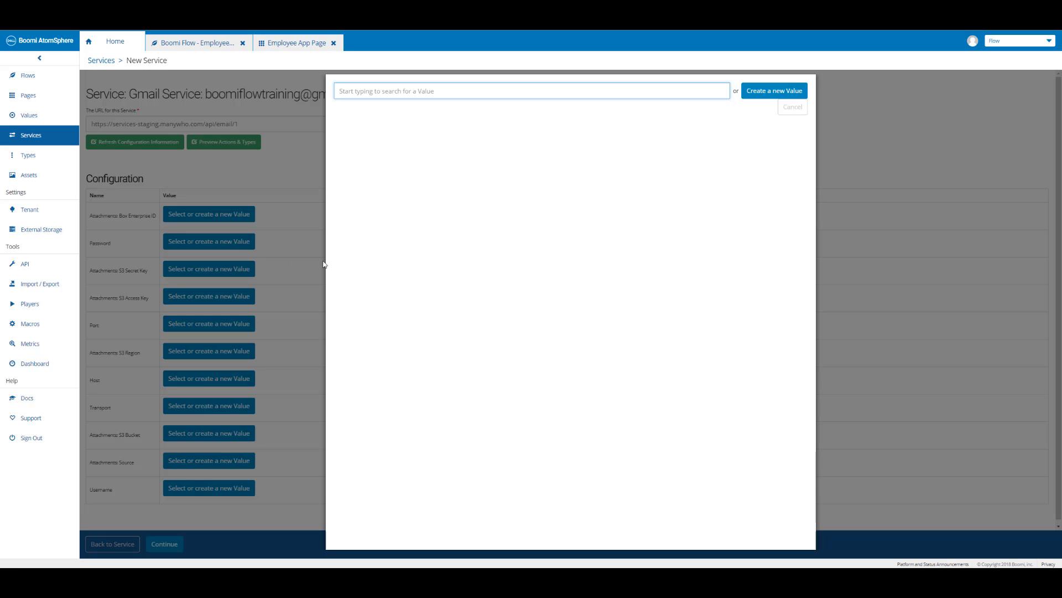
left_click(761, 93)
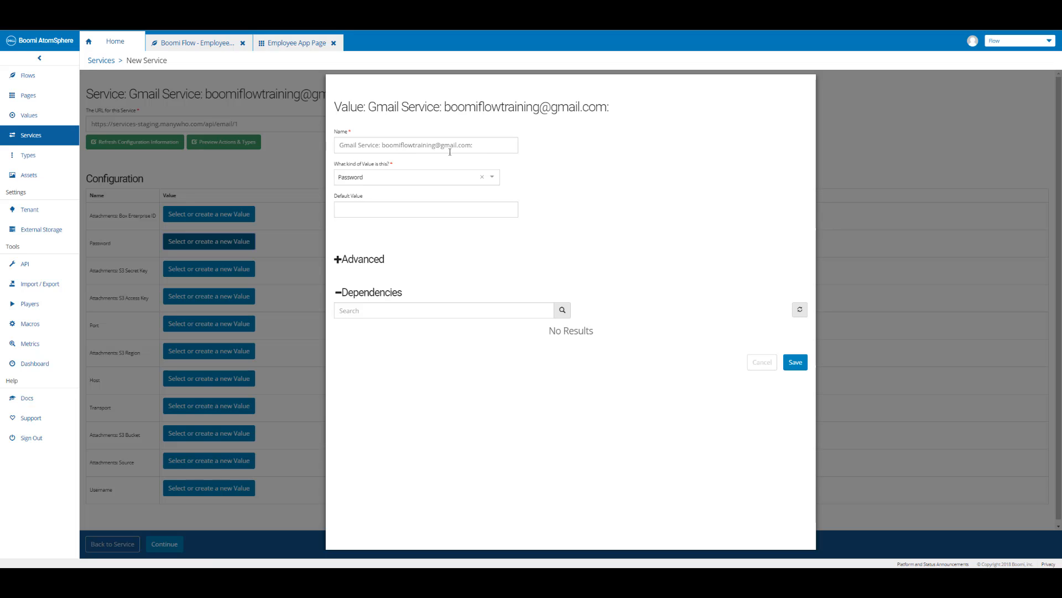
left_click(478, 149)
type("Password")
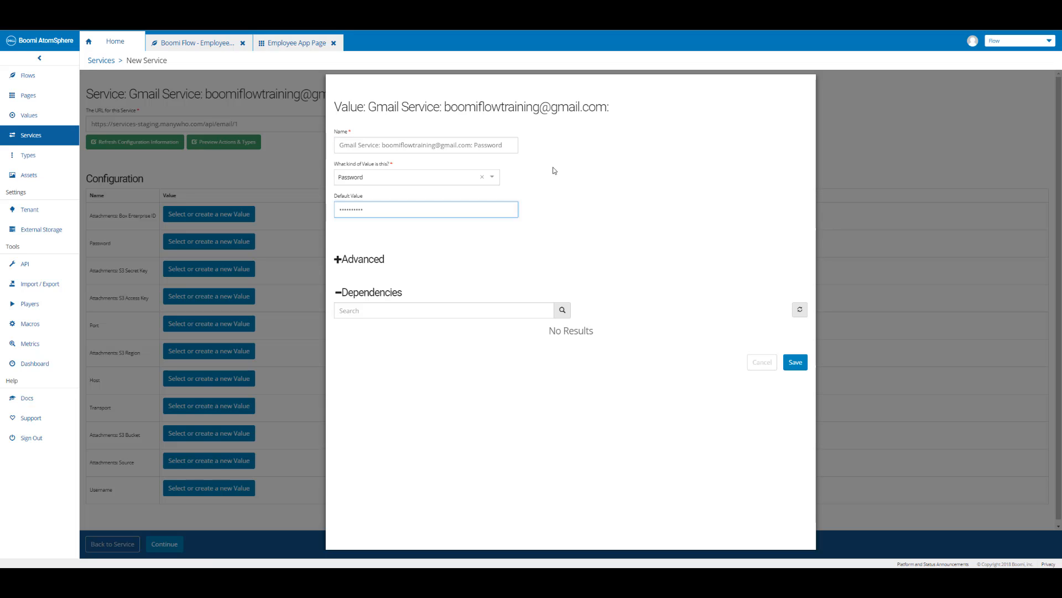
left_click(554, 170)
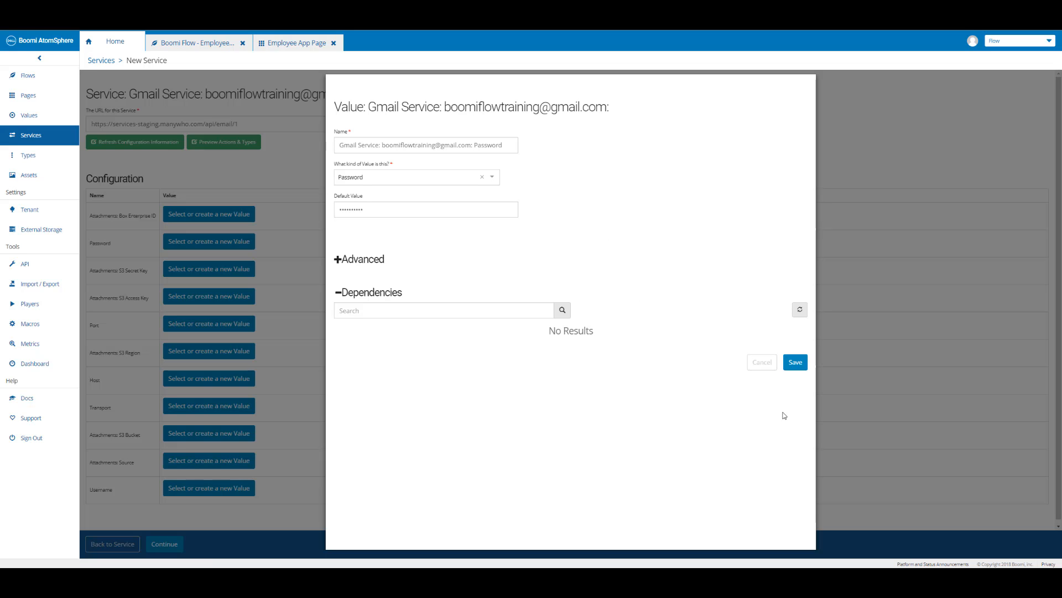
left_click(797, 369)
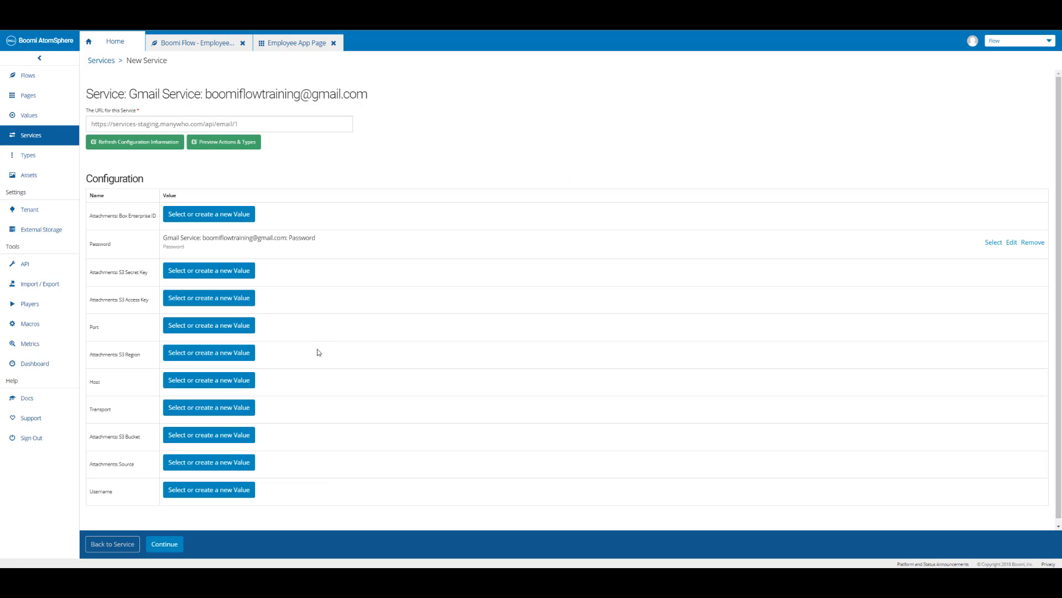
Step: Create a value for the service's Port setting, append "Port" to its name, set the default to 587 and save
left_click(241, 330)
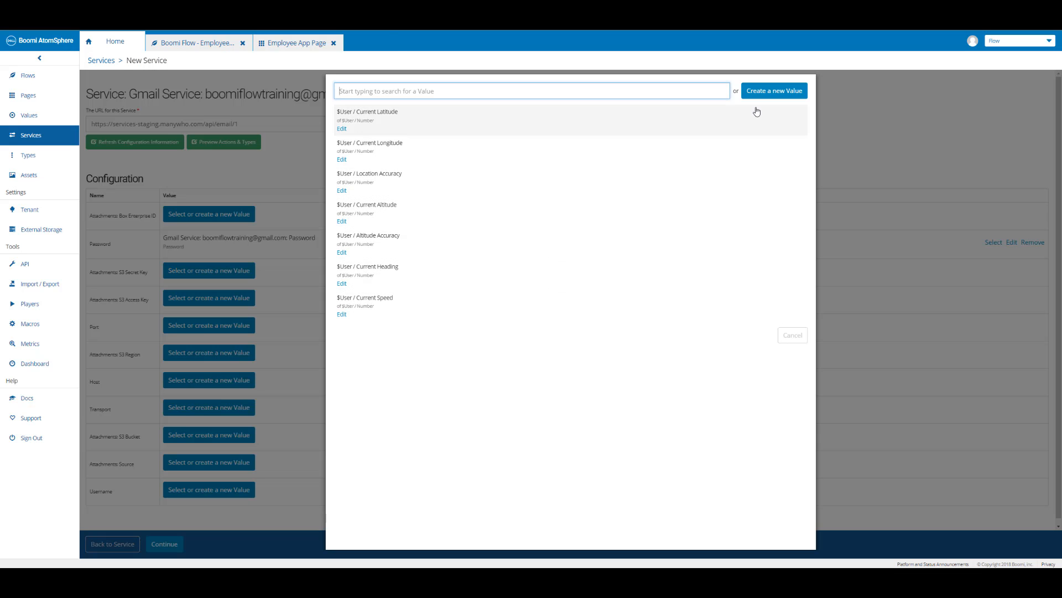
left_click(763, 92)
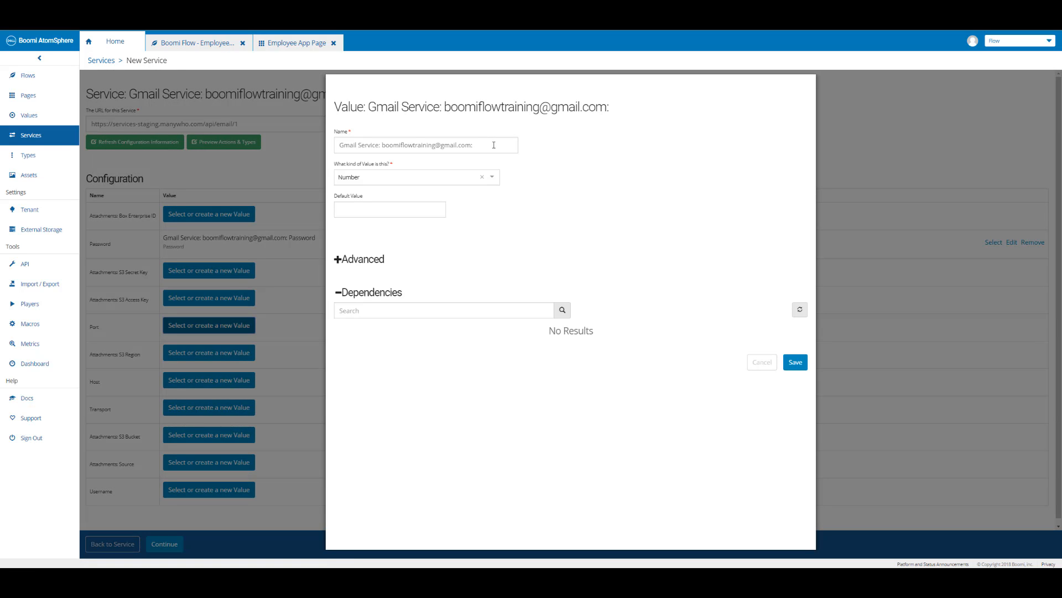
left_click(494, 145)
type("Port")
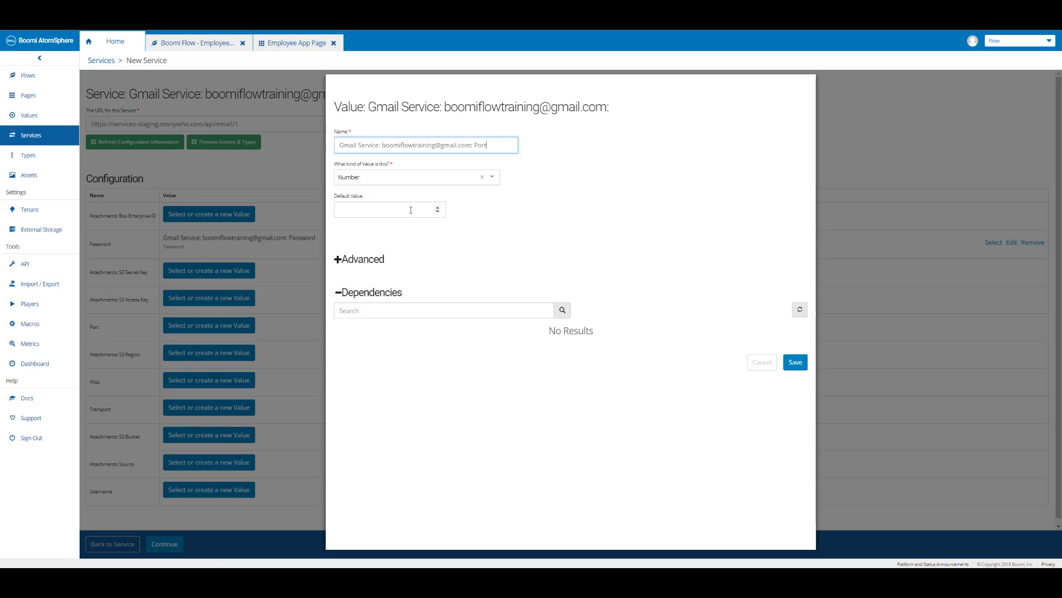
left_click(411, 210)
type("587")
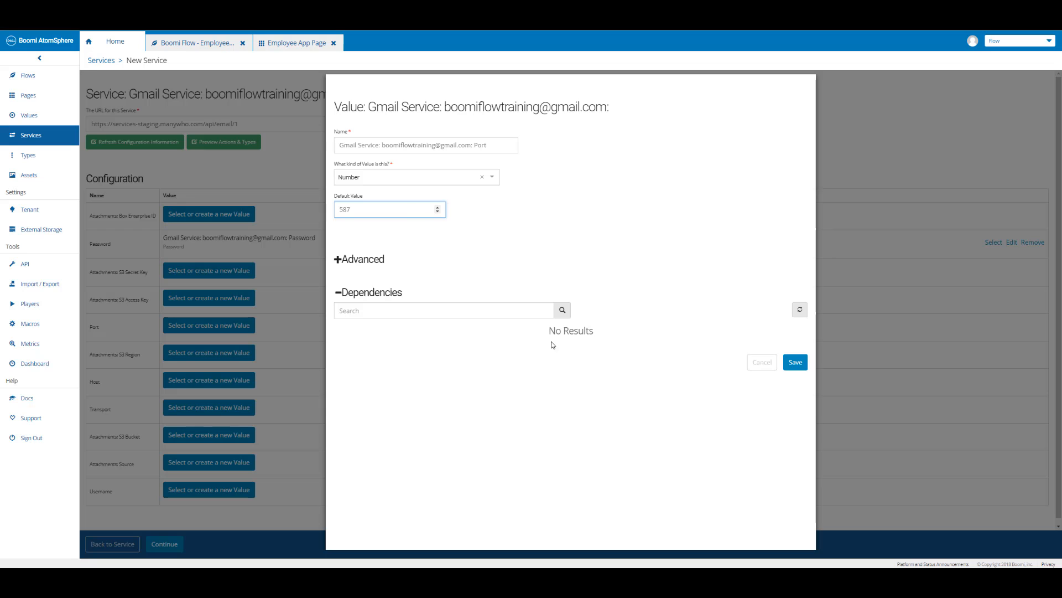
left_click(795, 363)
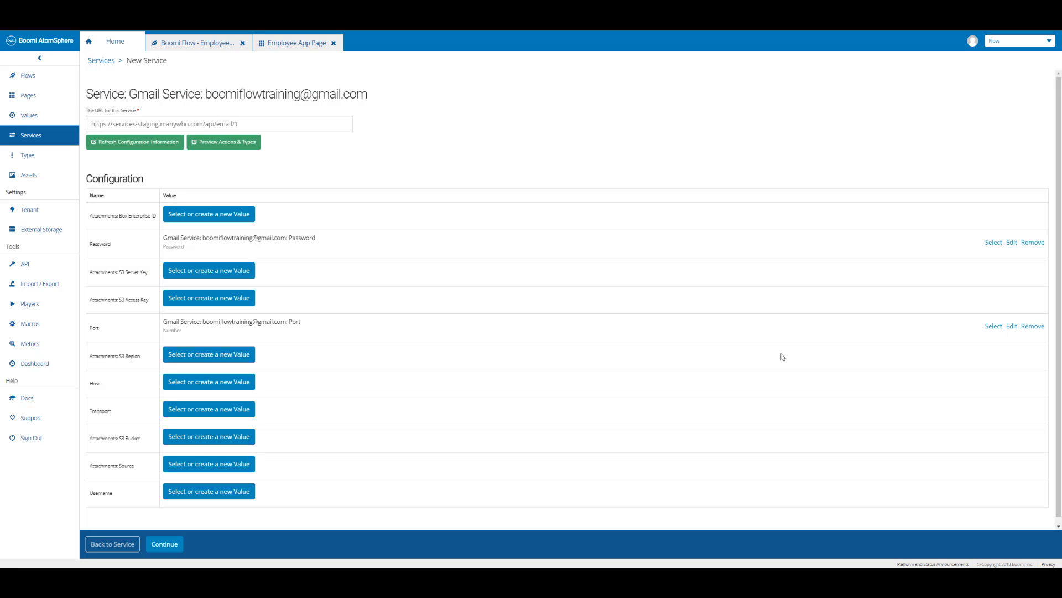
Step: Create a value for the service's Host setting, append "Host" to its name, set the default to smtp.gmail.com and save
left_click(238, 386)
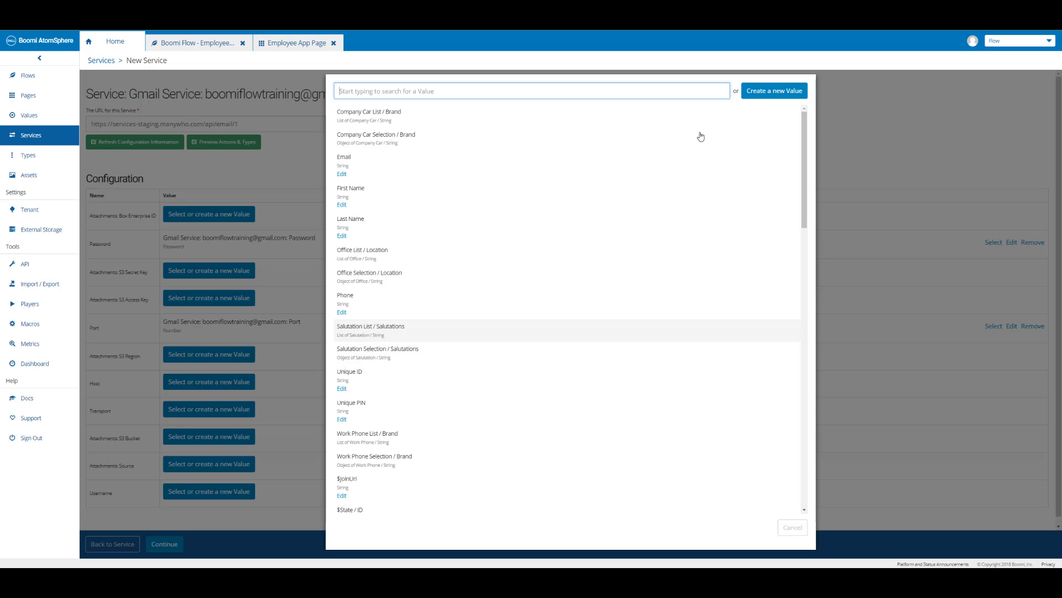
left_click(760, 93)
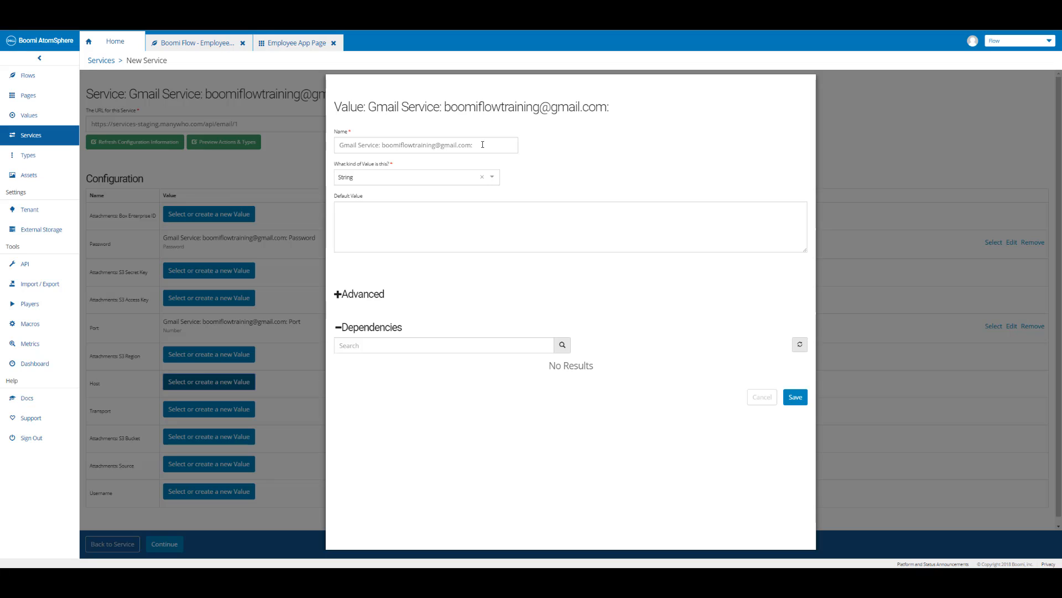
left_click(483, 145)
type("Host")
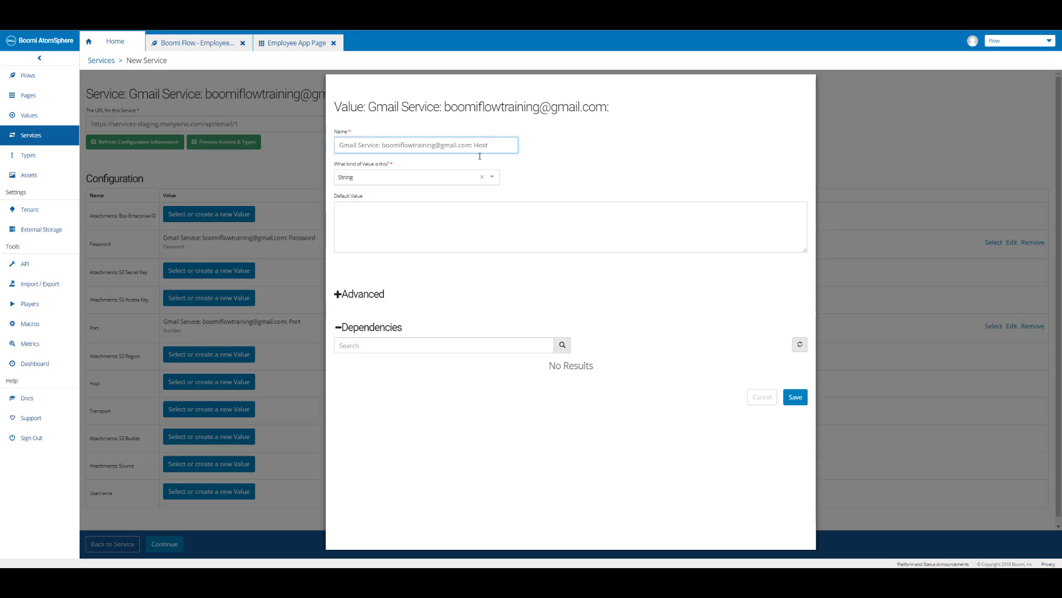
left_click(462, 223)
type("smtp.gmail.com")
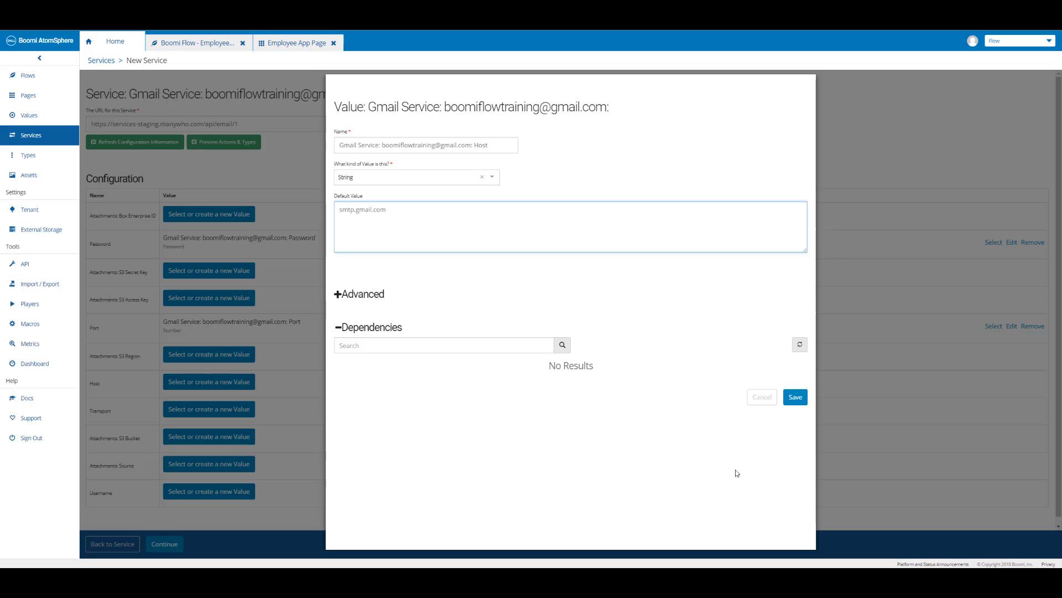
left_click(797, 401)
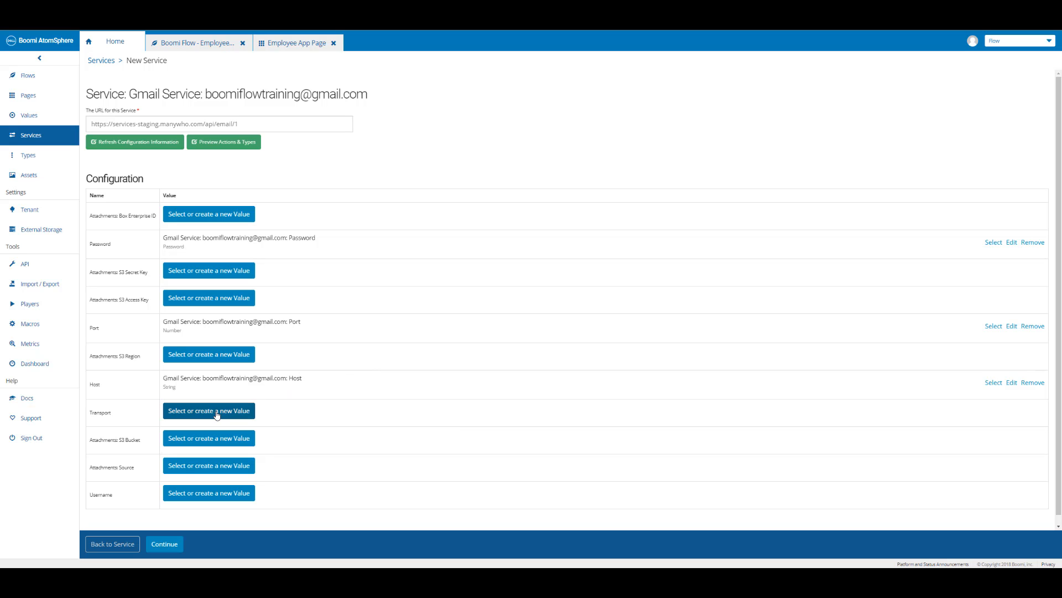
Step: Create a value for the service's Transport setting, append "Transport" to its name, set the default to tls and save
left_click(217, 415)
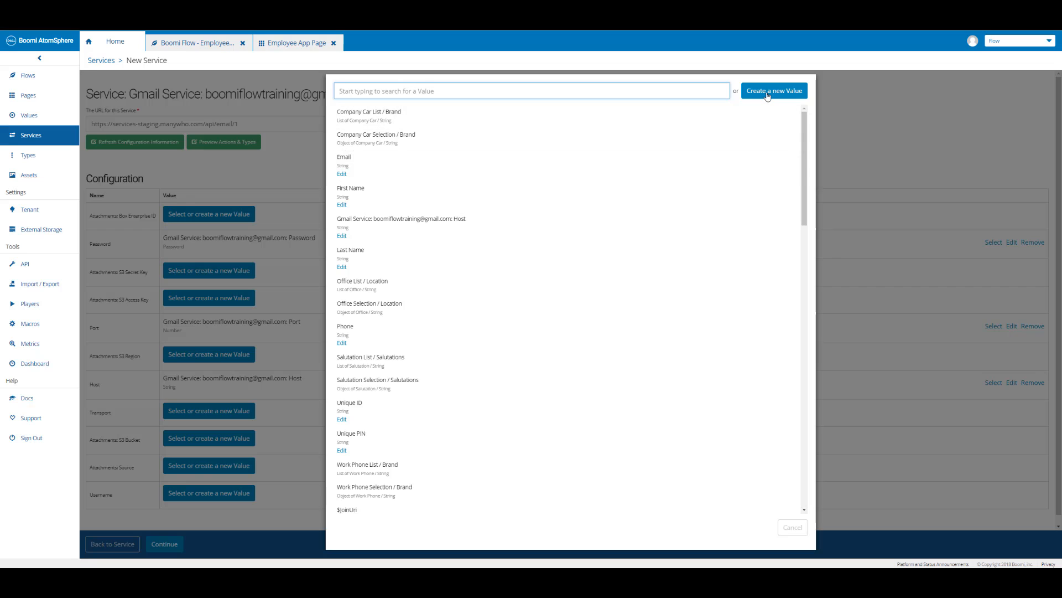
left_click(768, 92)
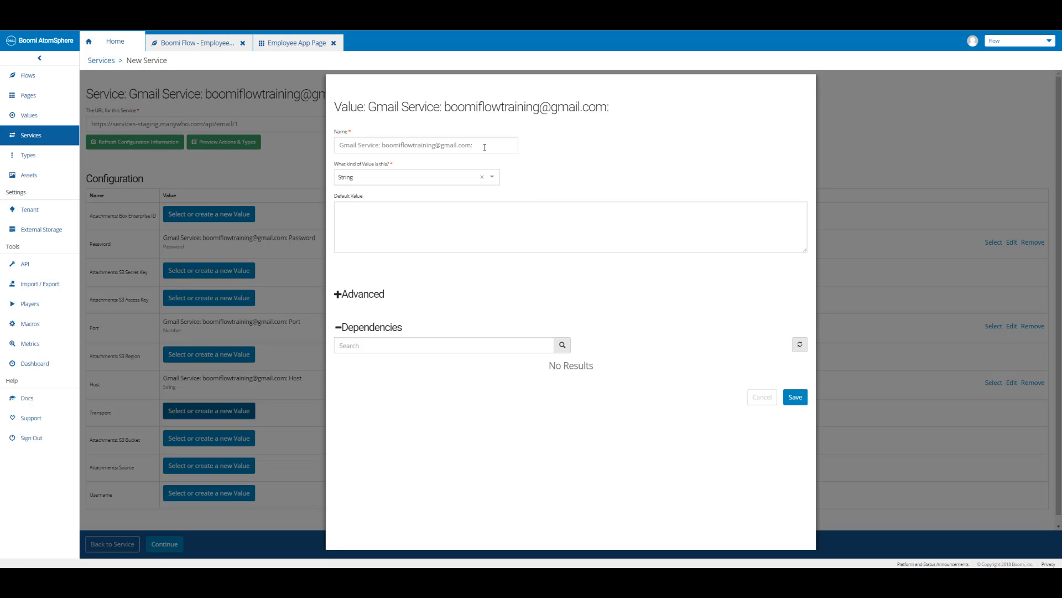
left_click(484, 145)
type("Transport")
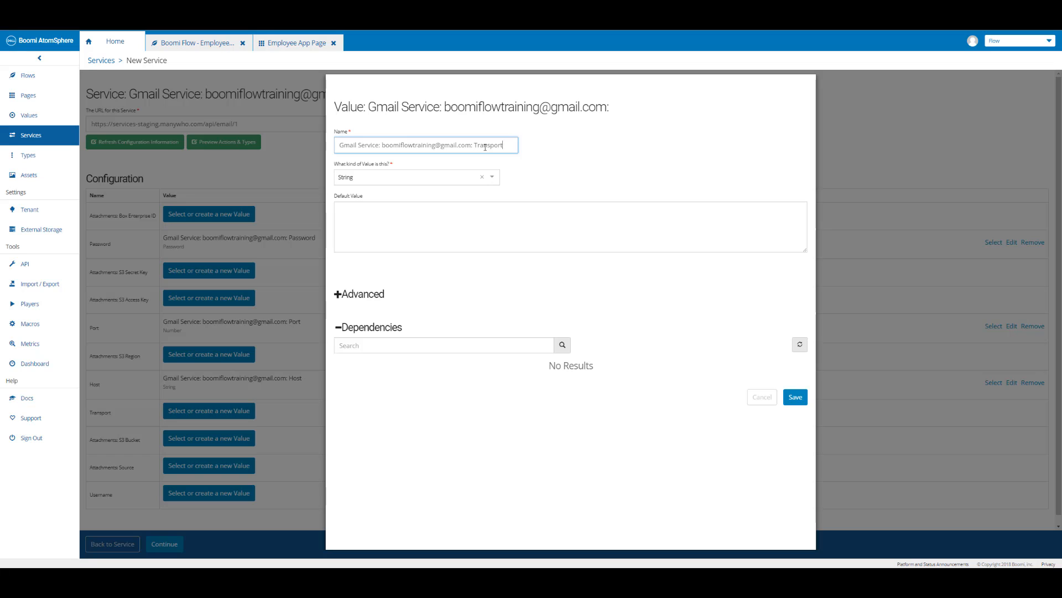
left_click(472, 209)
type("tls")
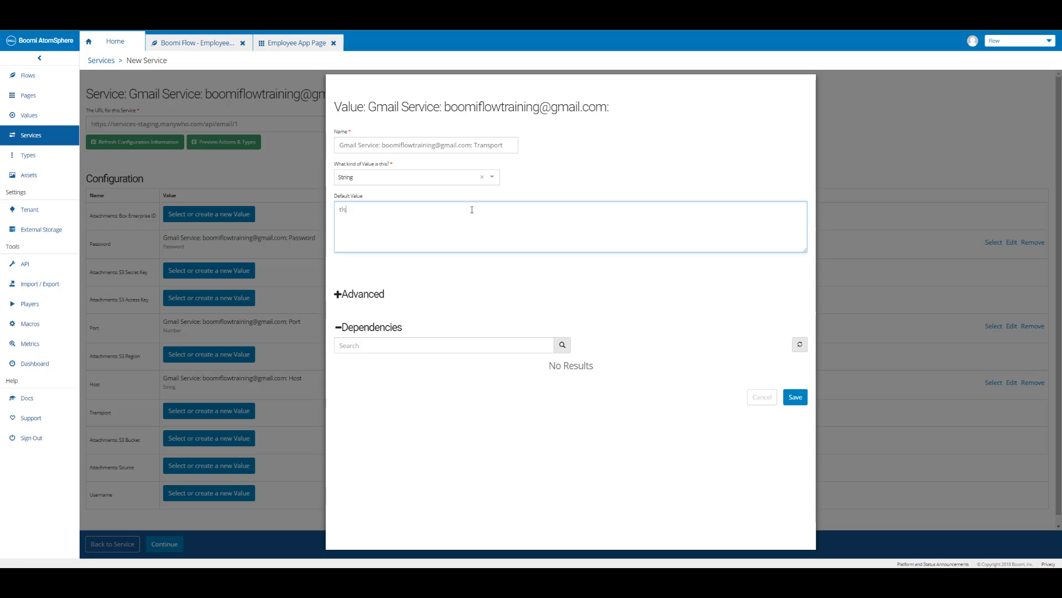
left_click(791, 398)
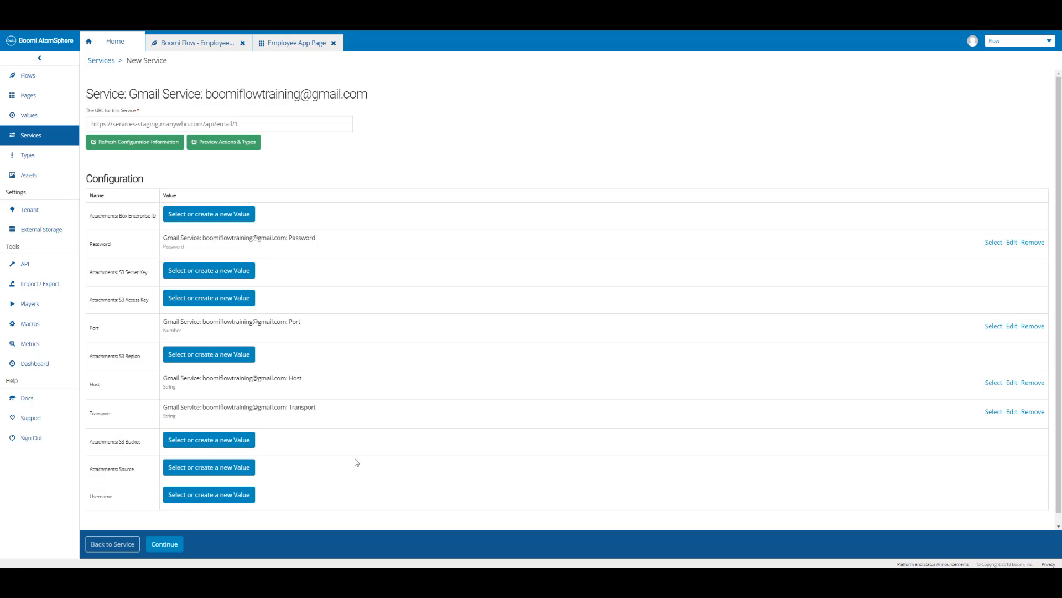
Step: Create a value for the service's Username setting, append "Username" to its name, enter the account's e-mail address as default and save
left_click(220, 499)
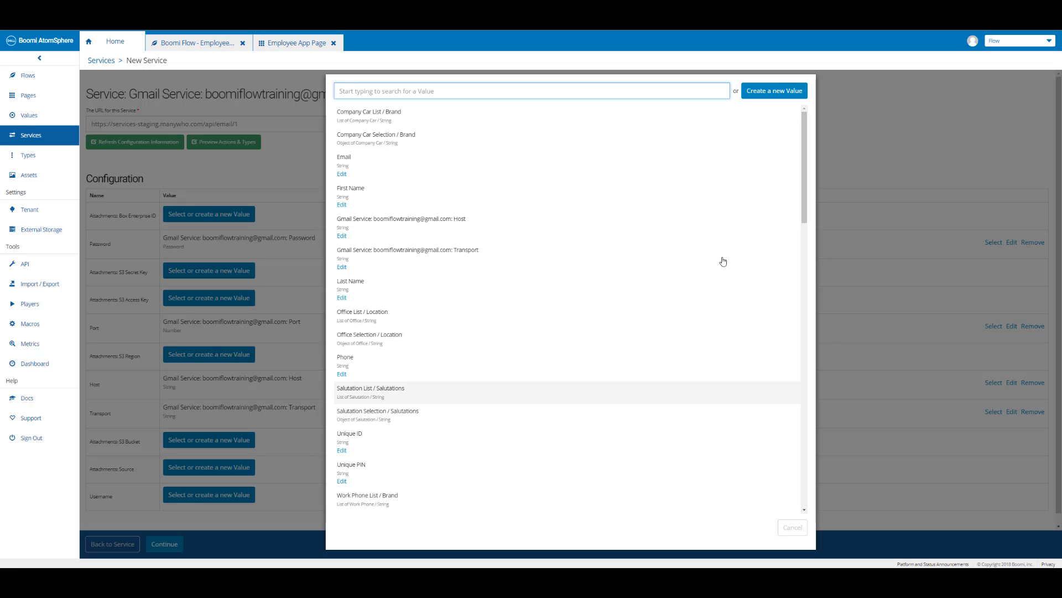
left_click(781, 97)
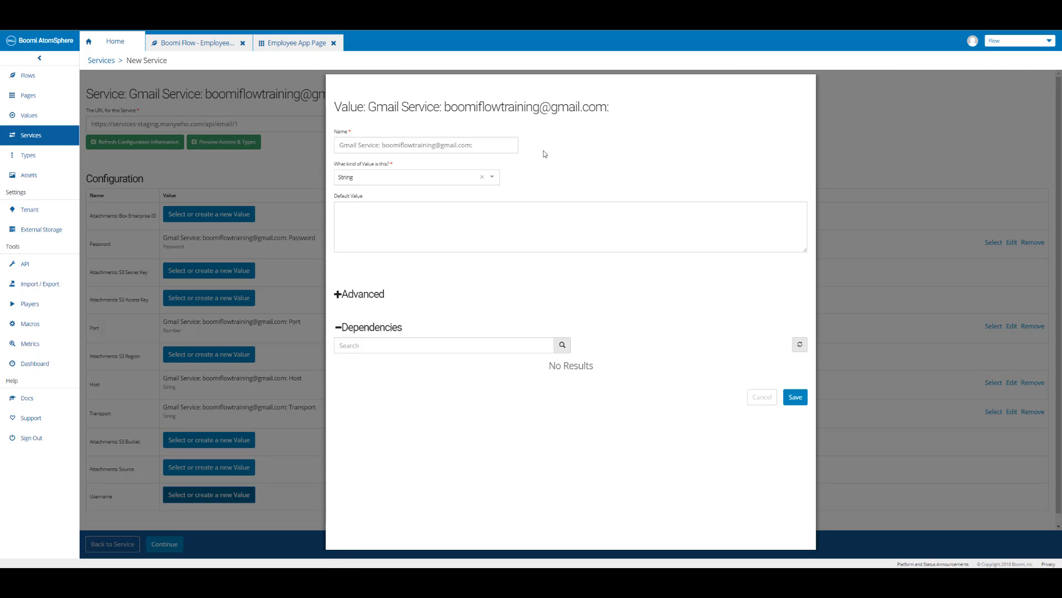
left_click(492, 146)
type("Username")
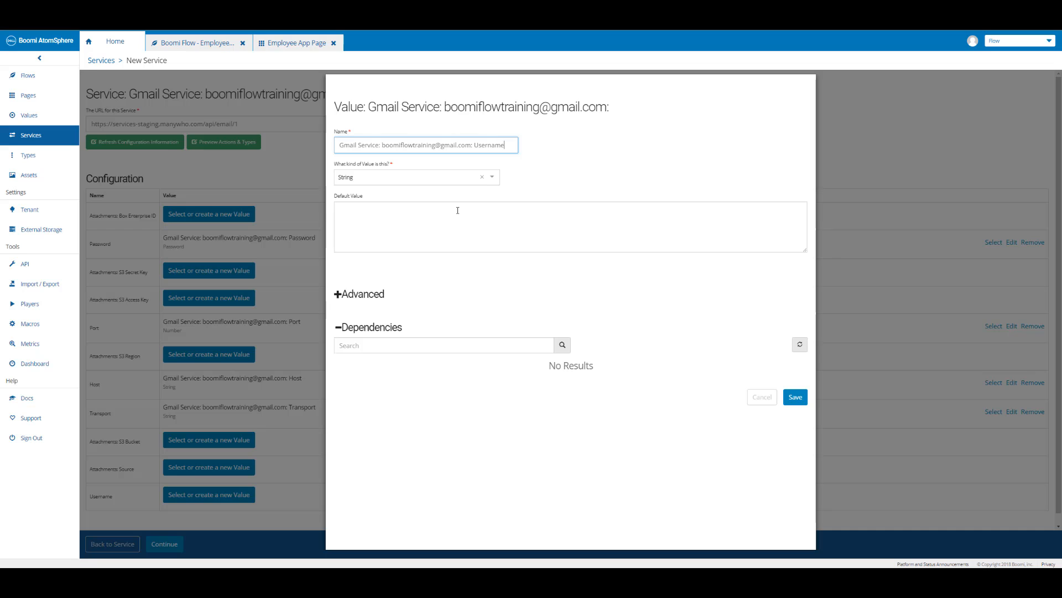
left_click(457, 212)
key("ctrl+v")
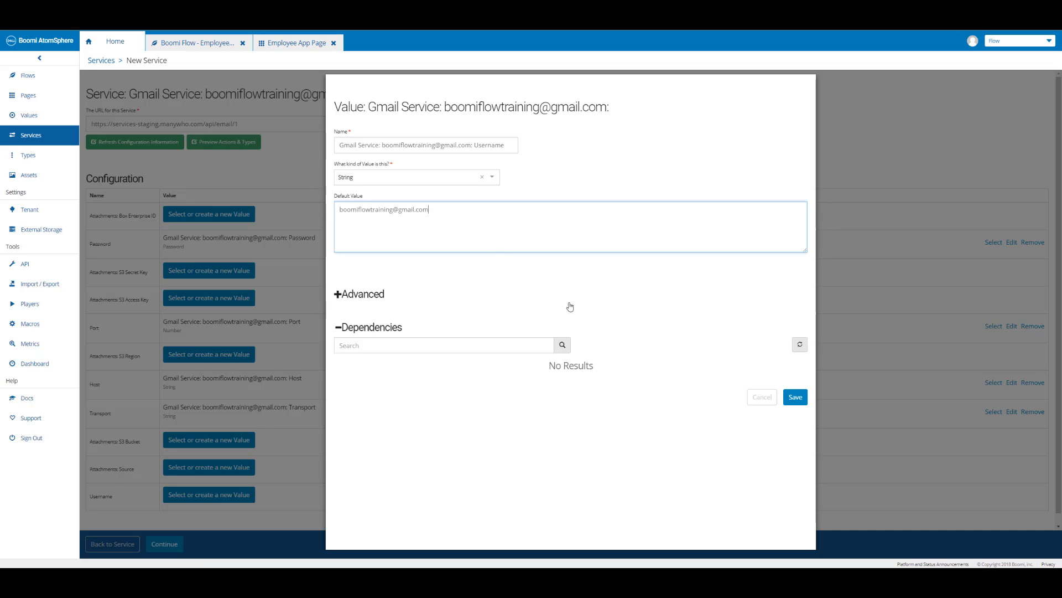
left_click(796, 398)
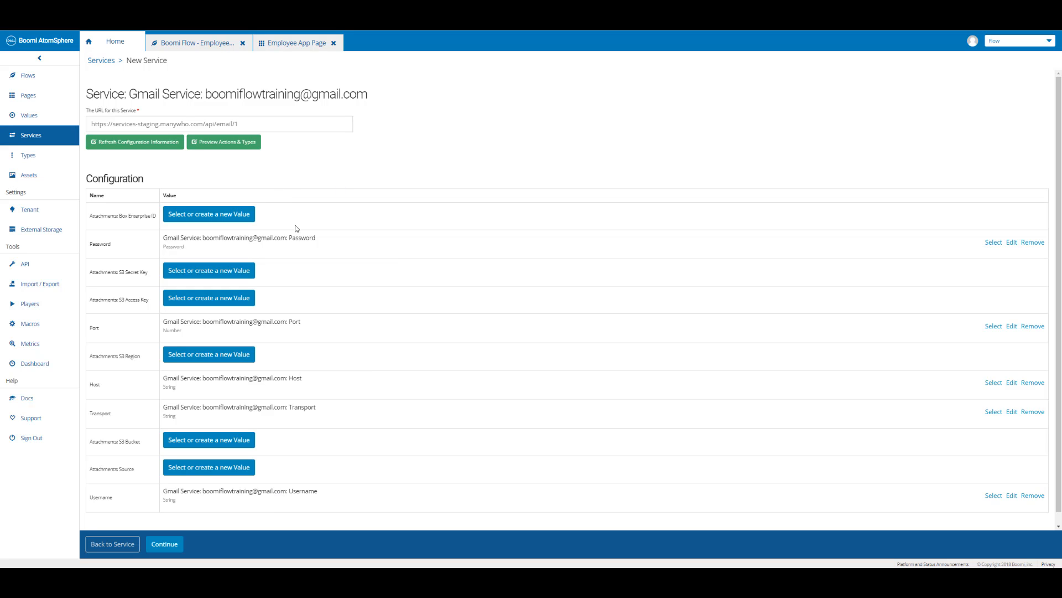
Step: Finish installing the Gmail service, go back to the services list and return to the employee flow's canvas
left_click(163, 544)
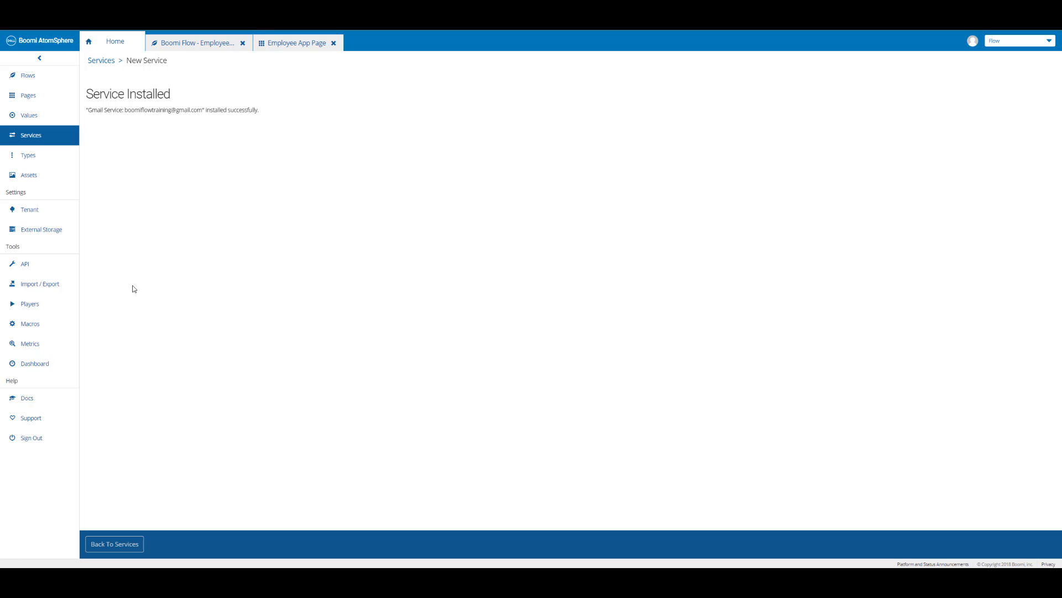
left_click(123, 551)
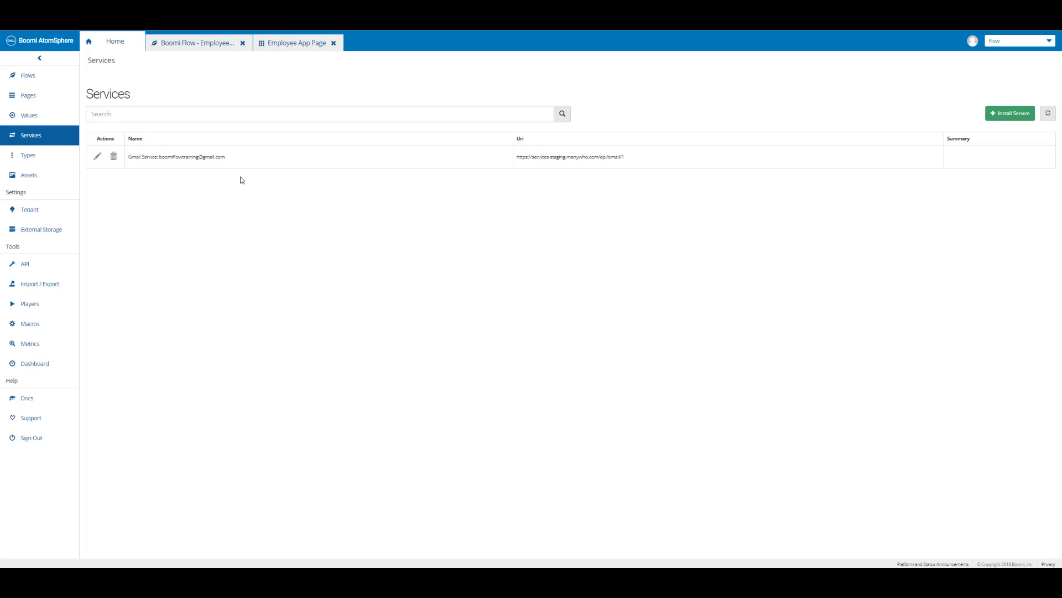
left_click(193, 44)
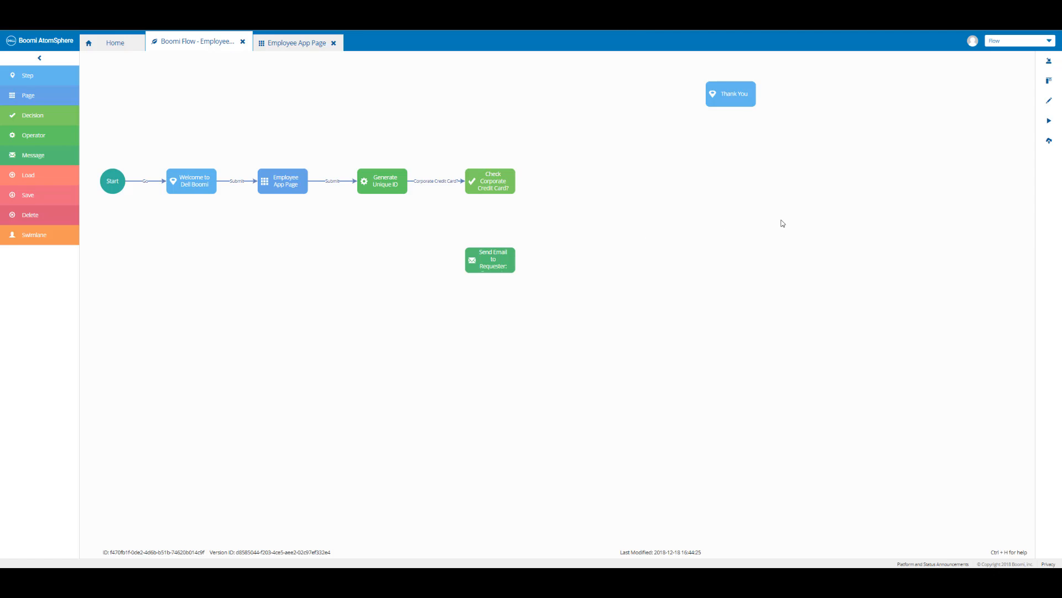
Step: Import the existing Gmail service into the flow's shared elements and check that it is listed among the flow's services
left_click(1050, 62)
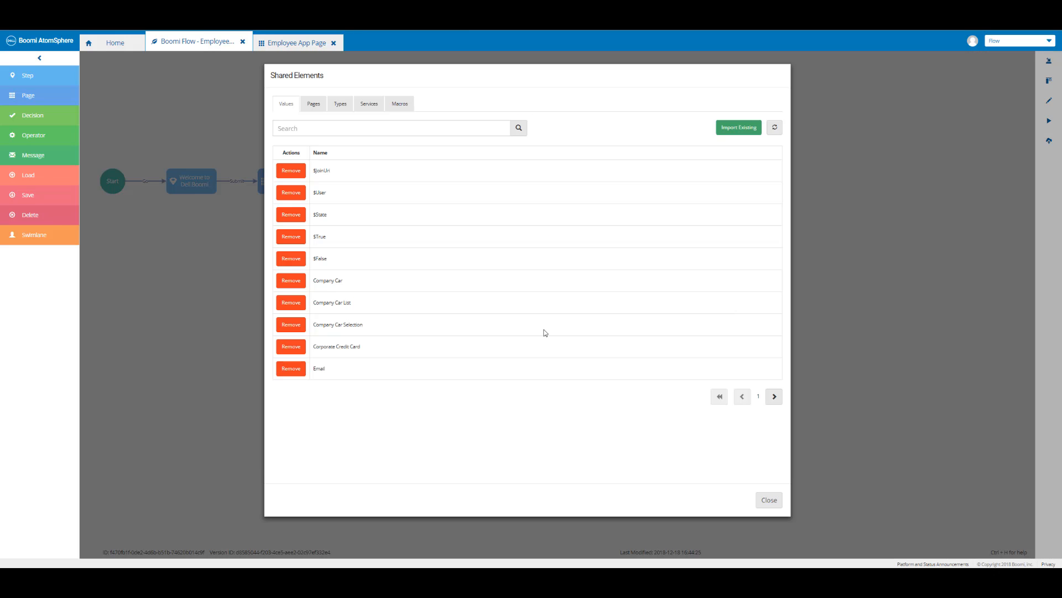
left_click(370, 107)
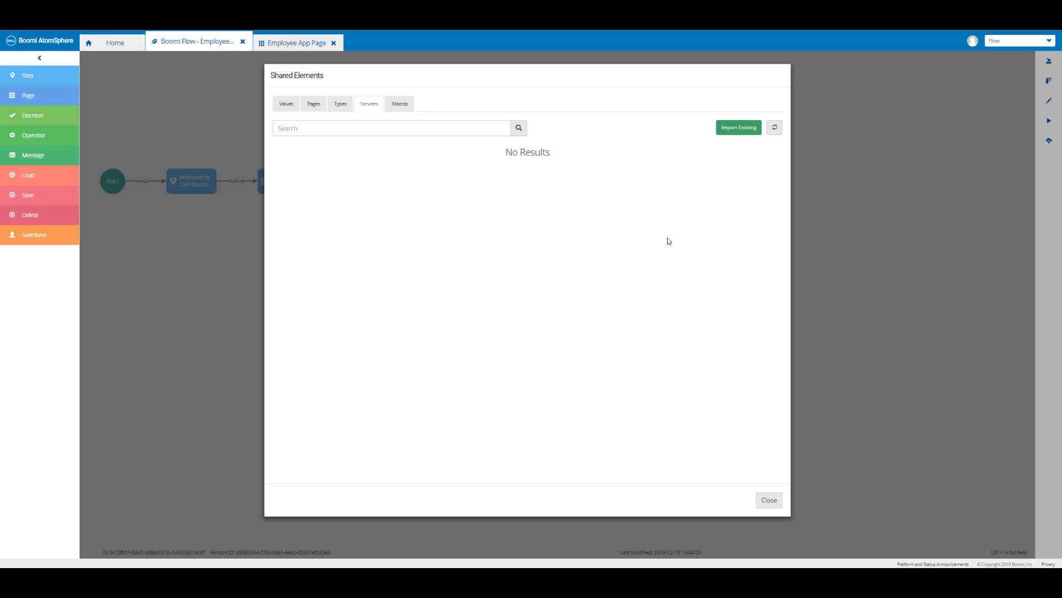
left_click(740, 127)
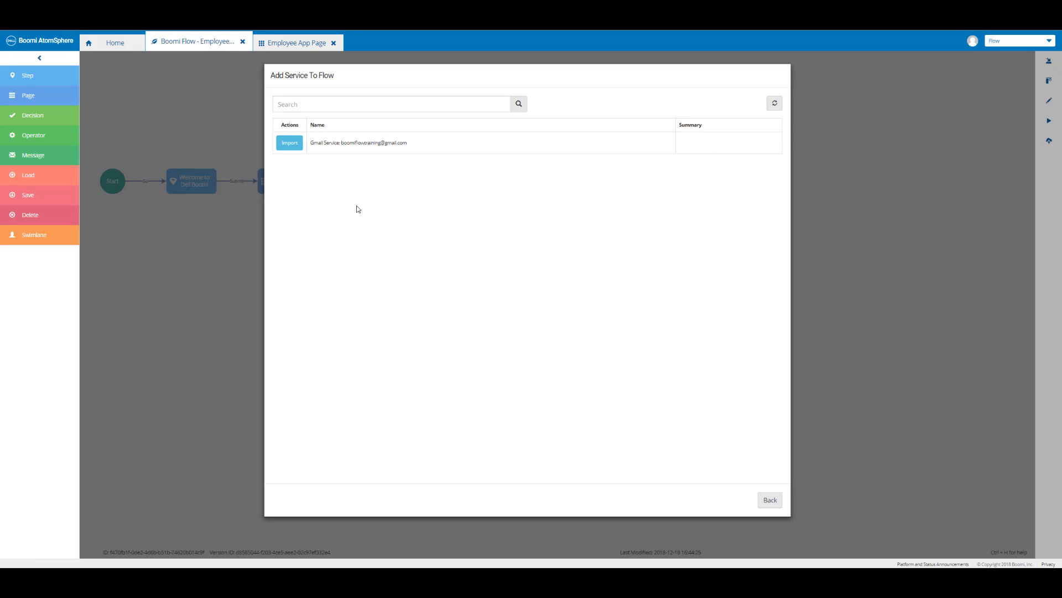
left_click(292, 145)
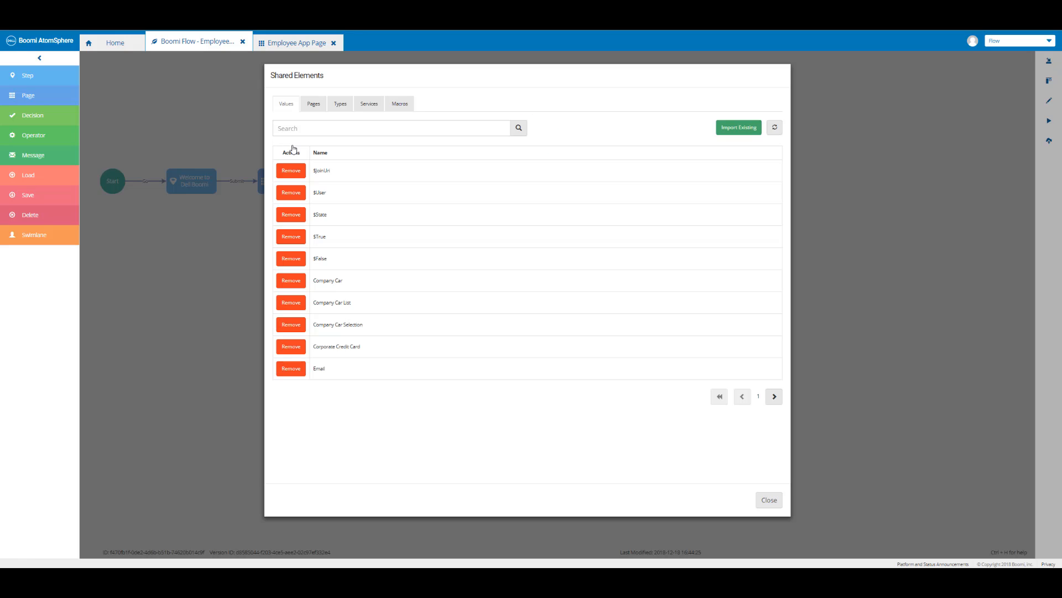
left_click(369, 104)
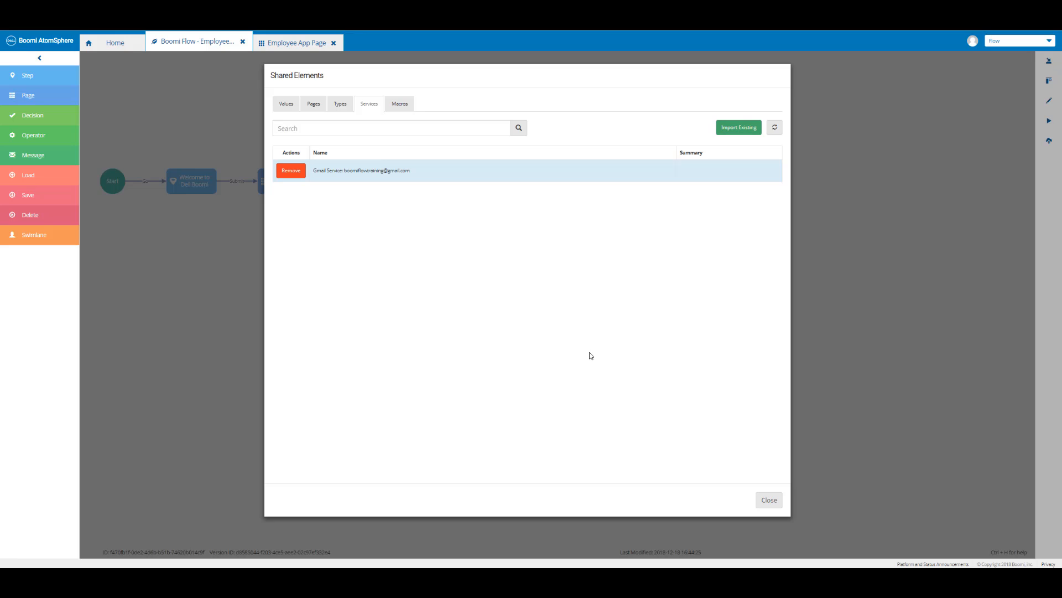
left_click(765, 502)
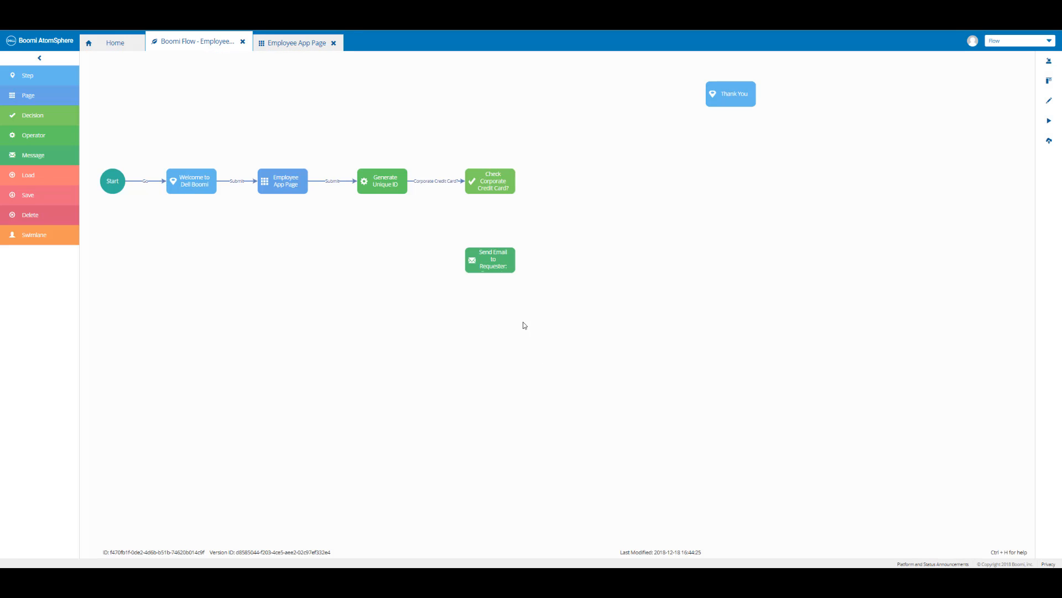
Step: Add a message action to the Send Email to Requester element, using the Gmail service and the Send Email (Simple) message
double_click(501, 264)
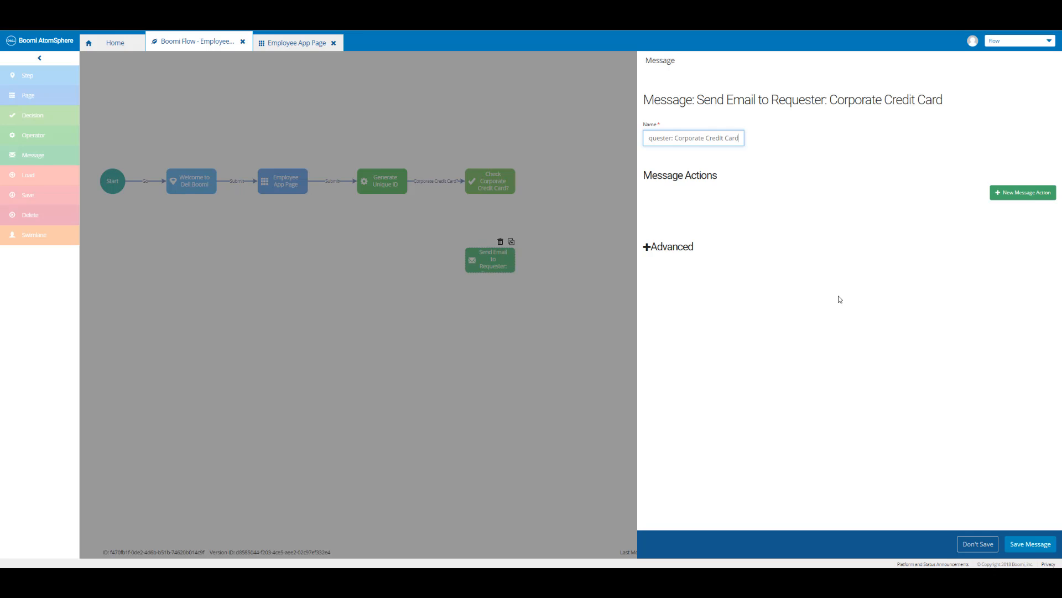
left_click(1032, 195)
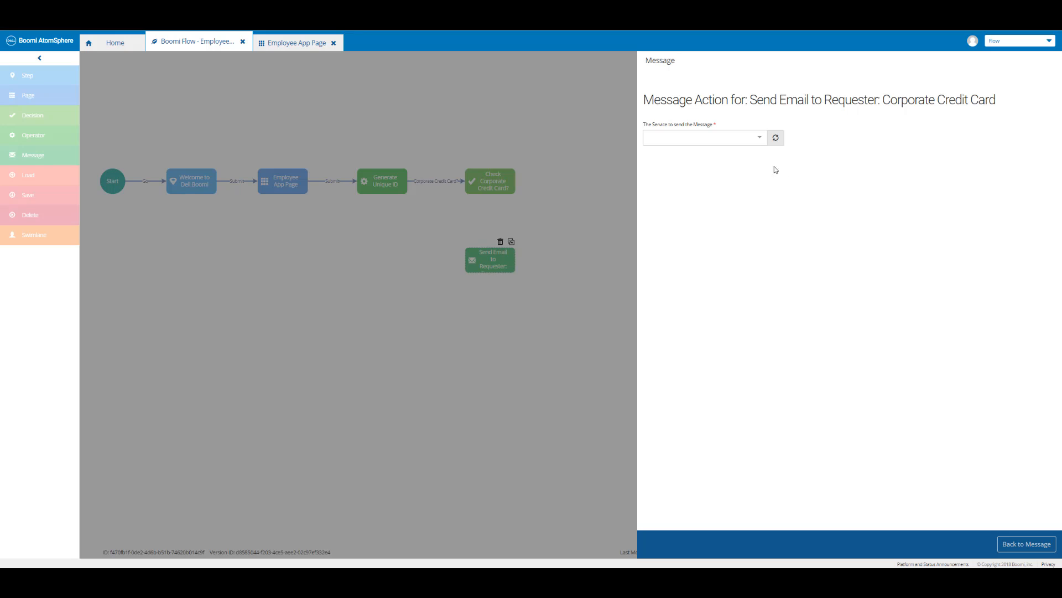
left_click(757, 142)
left_click(717, 160)
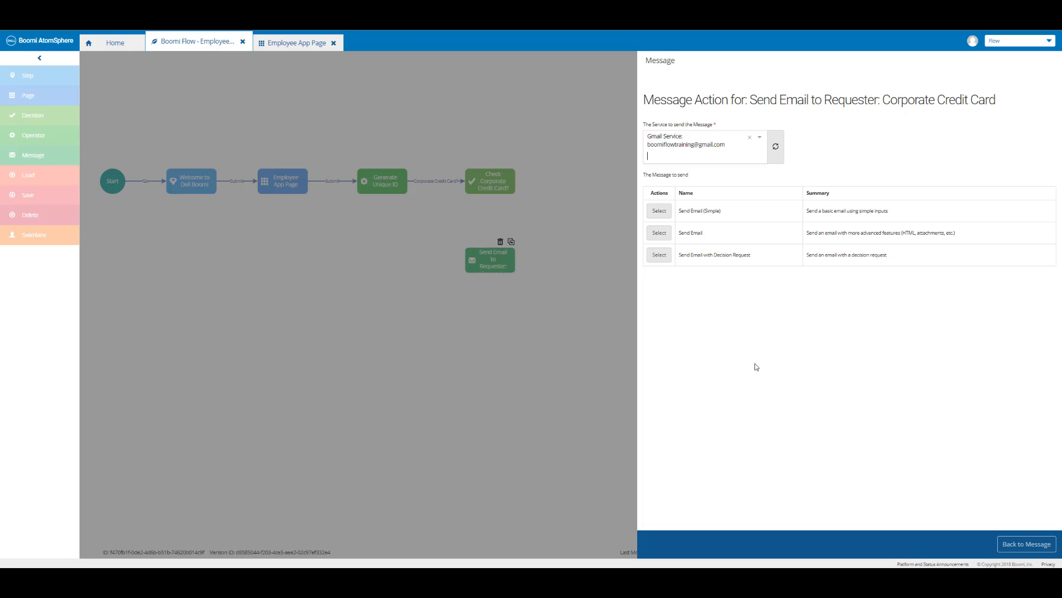
left_click(664, 217)
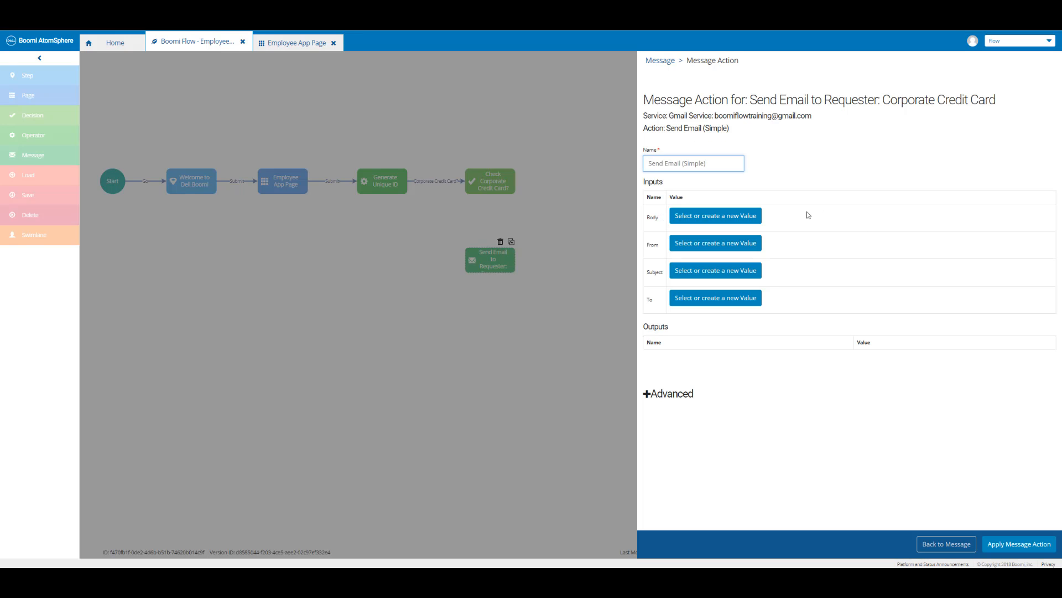
Step: Create a new value for the Body input and name it "Send Email to Requester: Corporate Credit Card: Body"
left_click(749, 216)
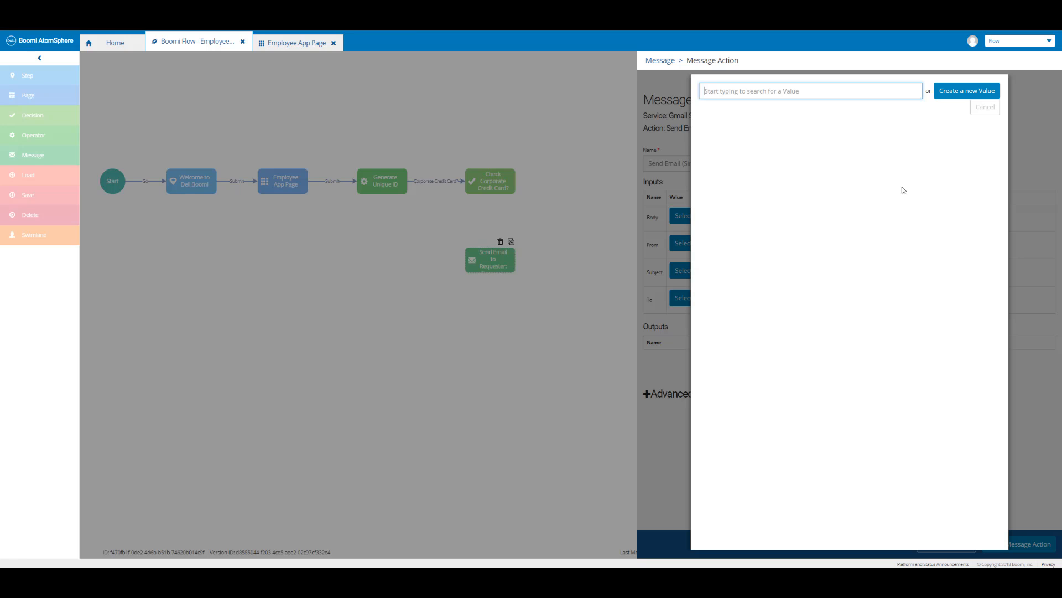
left_click(958, 92)
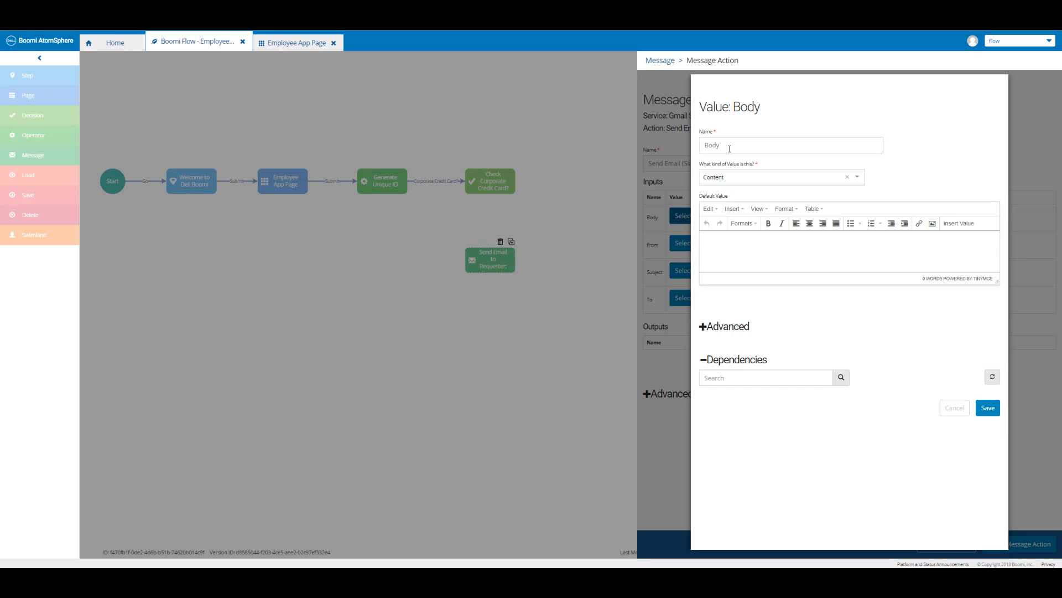
left_click(711, 145)
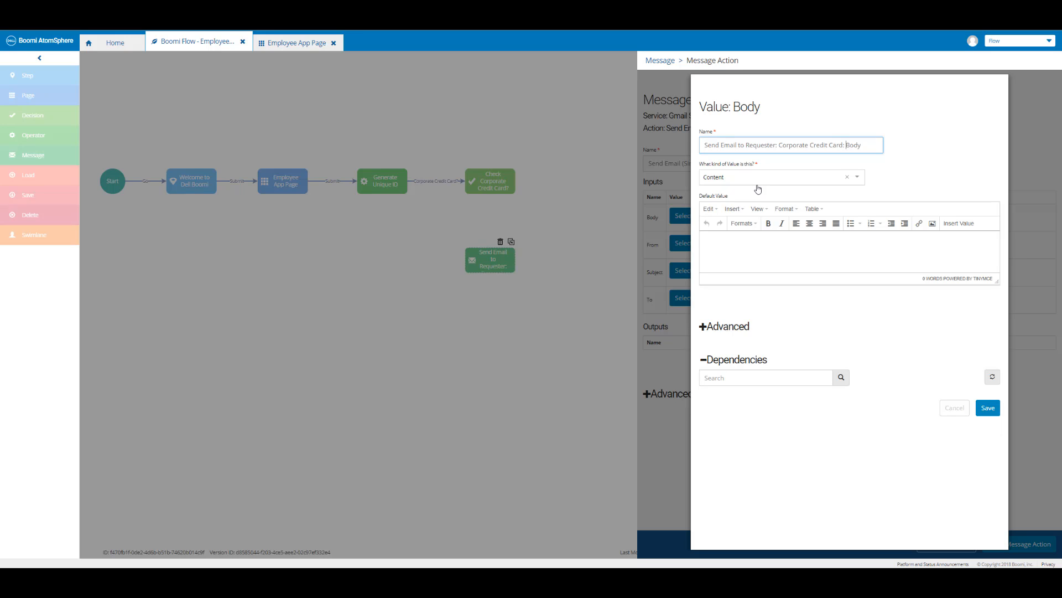
Step: Start the body's default content with the greeting "Hello {![First Name]}," by inserting the First Name value
left_click(725, 240)
type("Hello")
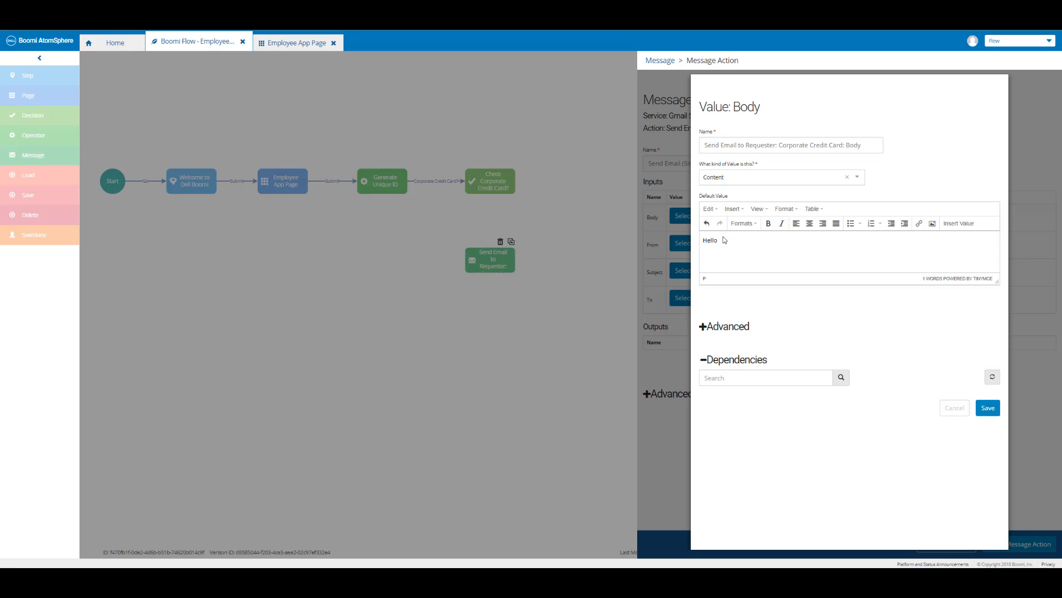
left_click(956, 224)
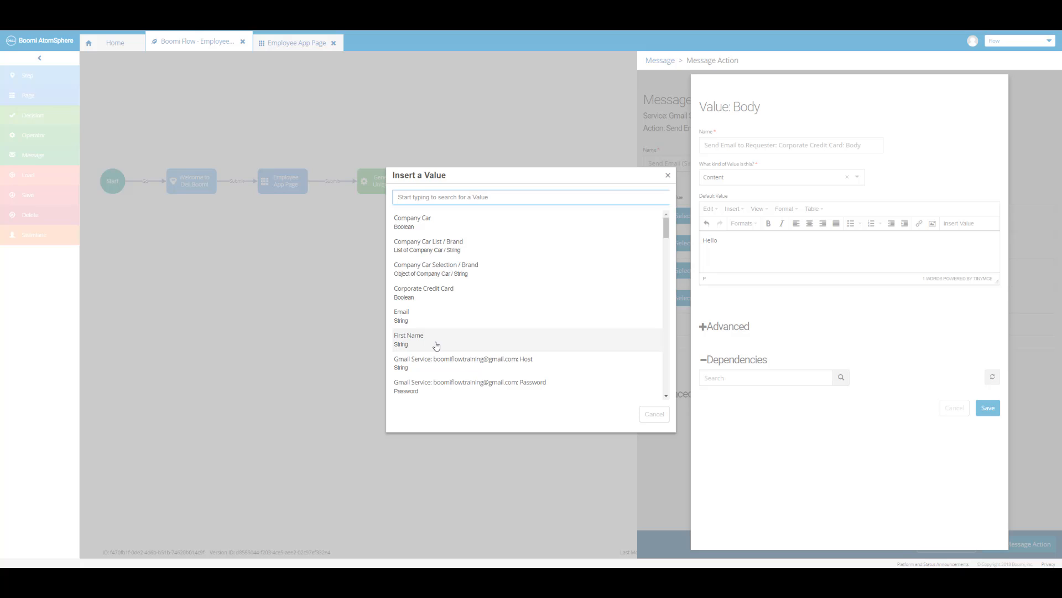
left_click(436, 345)
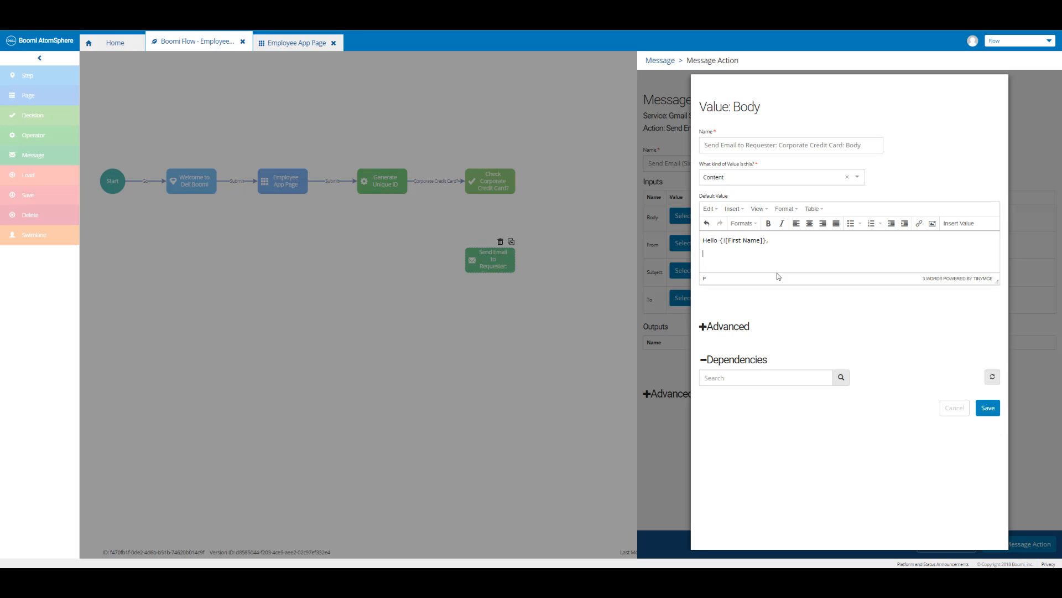
Step: Add to the body: "Your request for a Corporate Credit Card has been successfully submitted. Please allow 7-10 business days for your Card to arrive."
type("Your request for a Corporate Credit Card has been successfully submitted. Please allow 7-10 business days for your Card to arrive.")
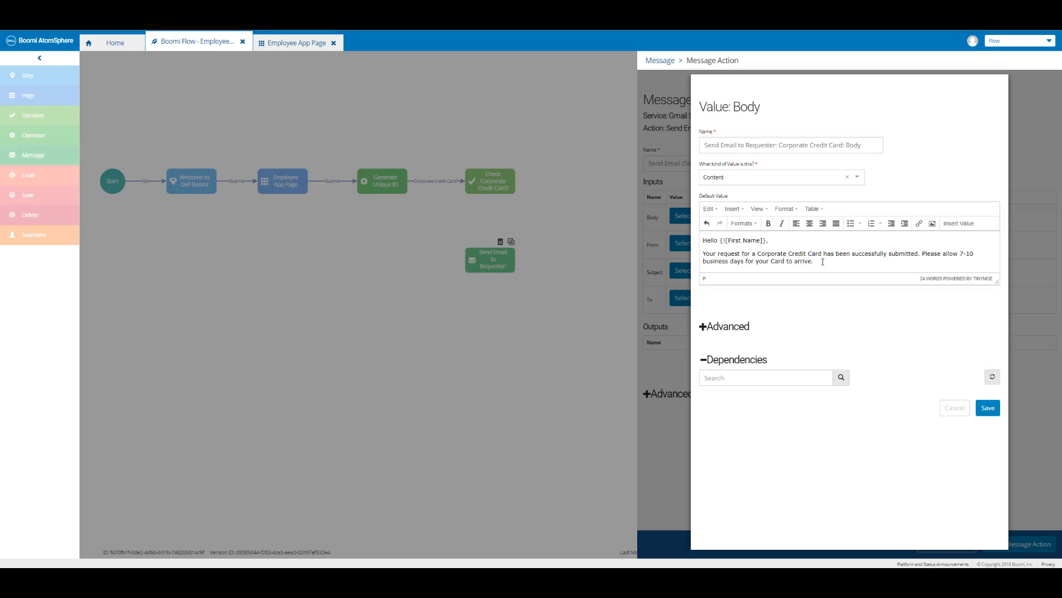
key("Return")
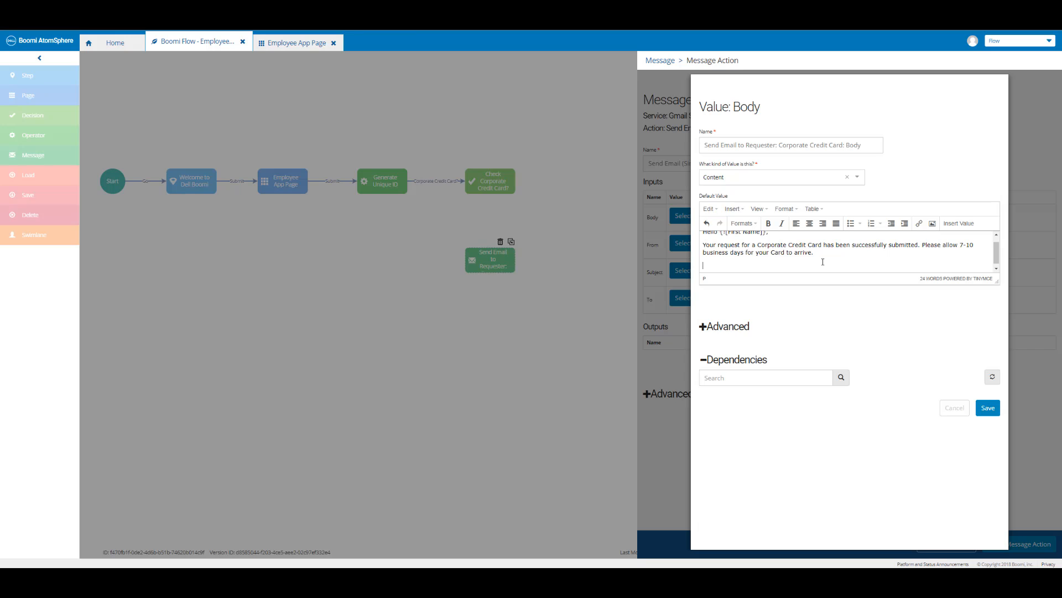
Step: Add the line "Please use your Unique ID: {![Unique ID]} as reference to check the status of your request.", inserting the Unique ID value
type("Please use your Unique ID:")
left_click(961, 232)
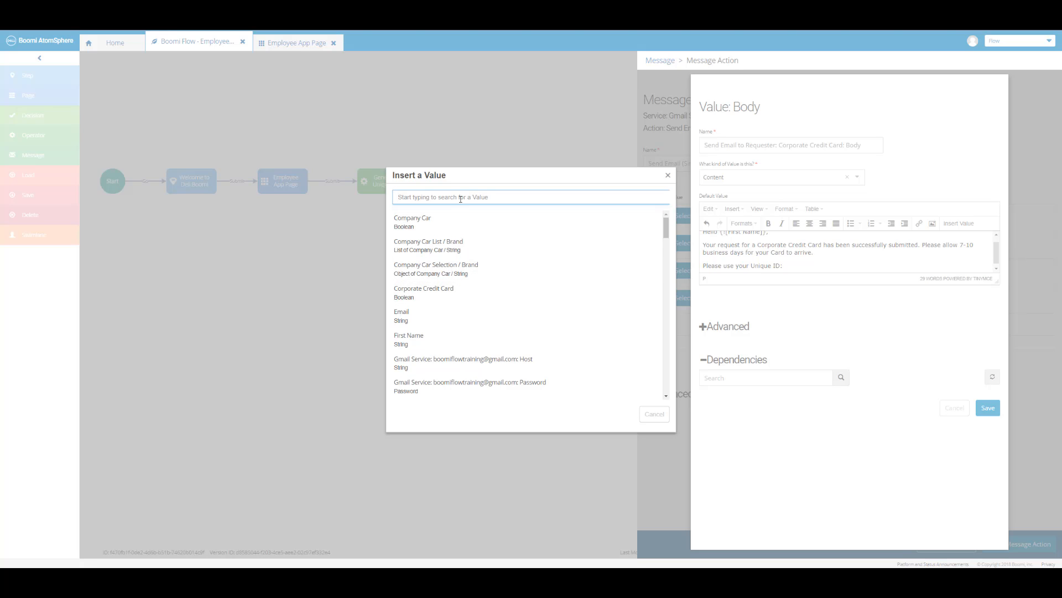
type("ID")
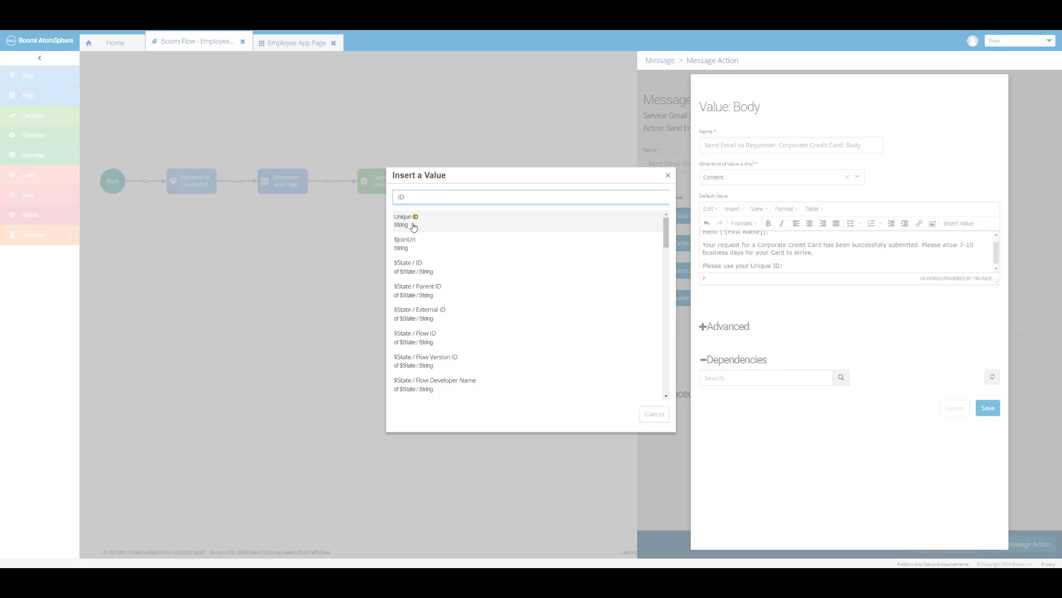
left_click(413, 221)
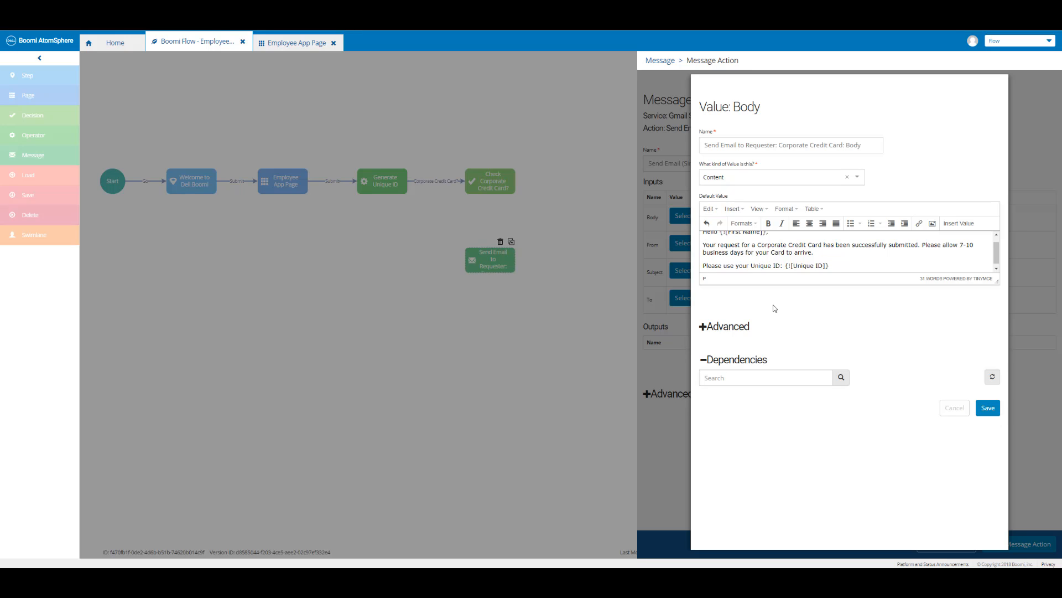
type("as reference to check the status of your request.")
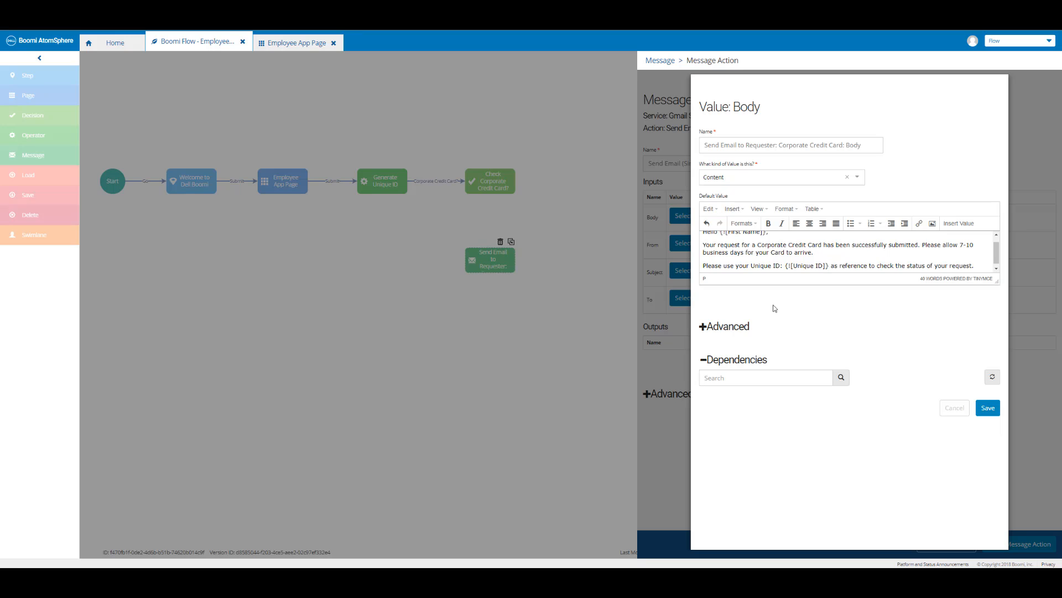
key("Return")
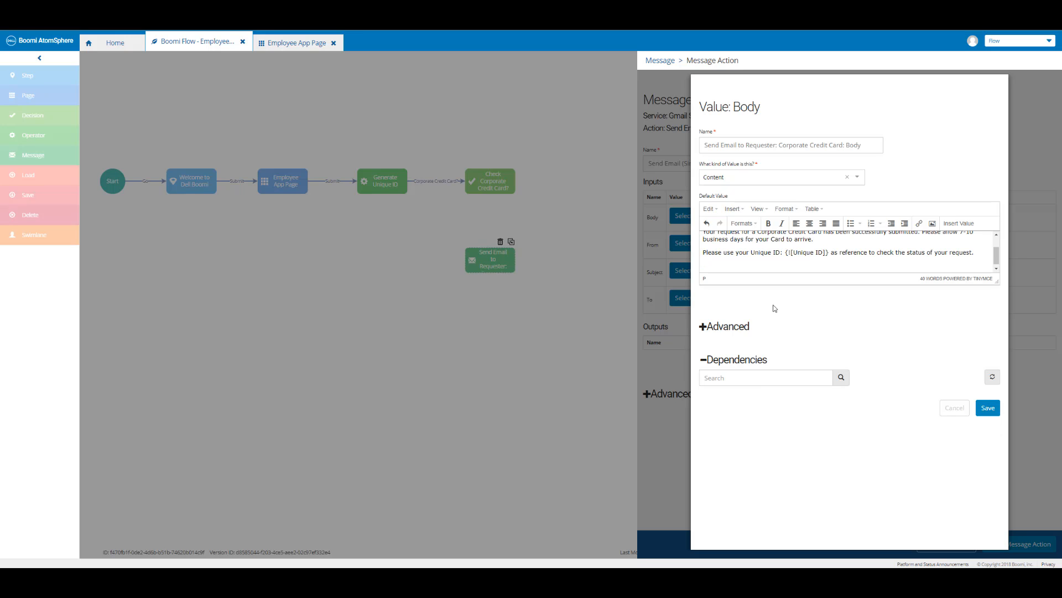
Step: End the body with "Thank you," and "Dell Boomi" on separate lines and save the value
type("Thank you,")
key("Return")
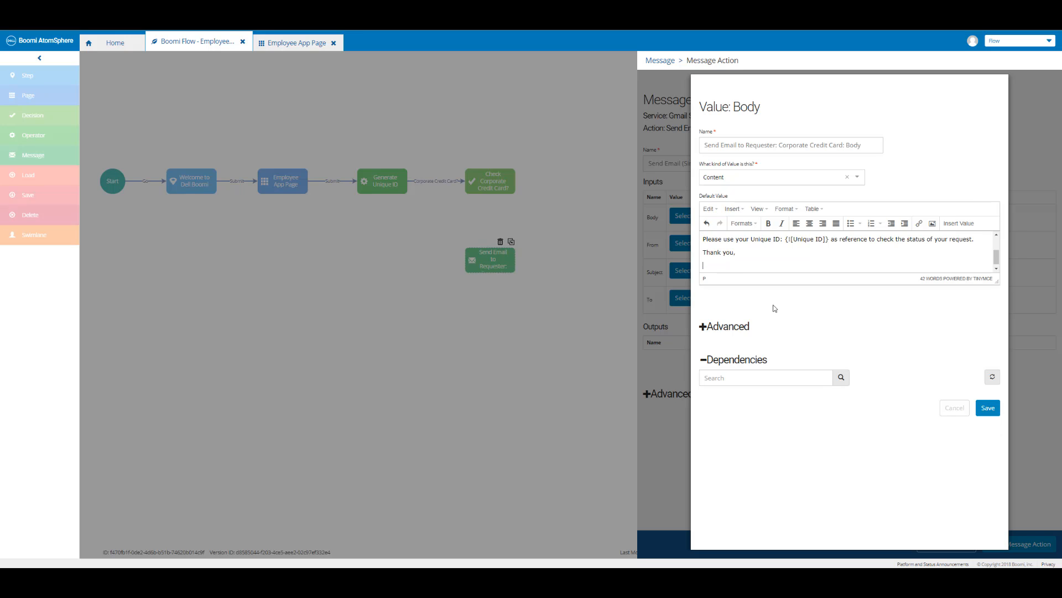
type("Dell Boomi")
left_click(996, 412)
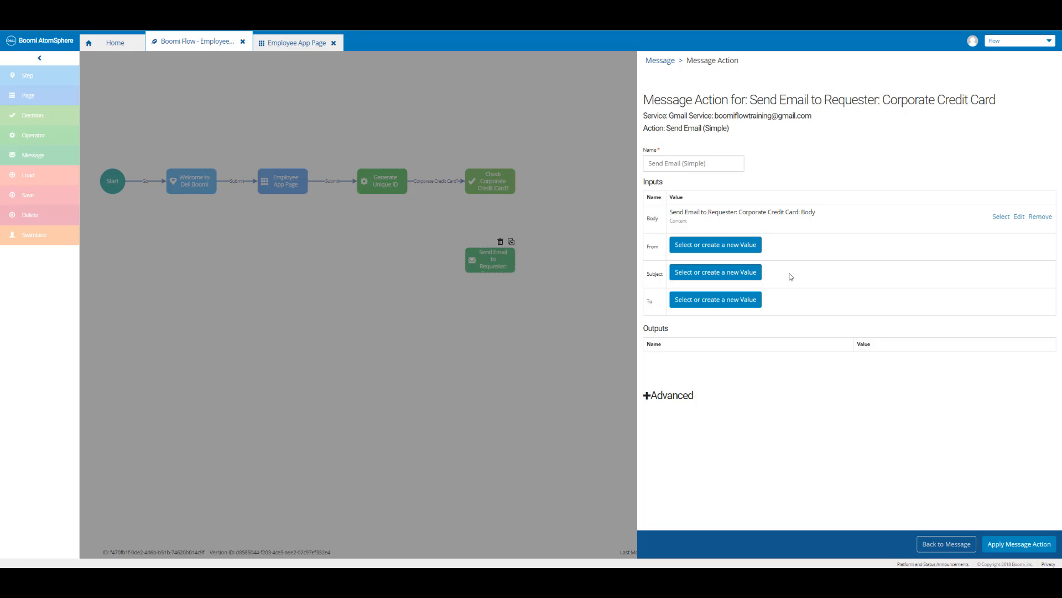
Step: Set the message action's From input to the Gmail service's existing Username value
left_click(748, 247)
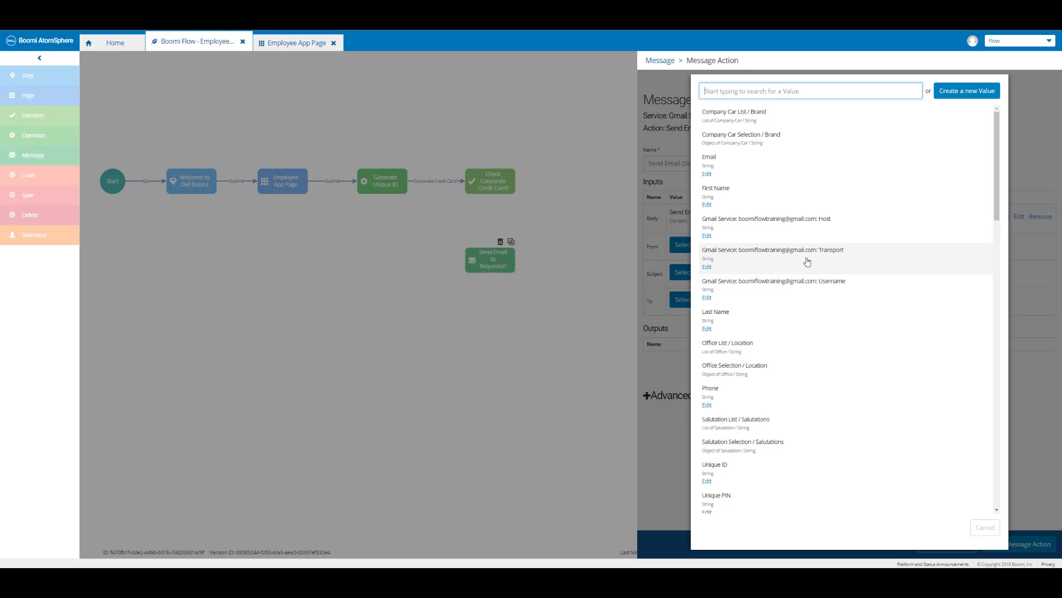
left_click(804, 297)
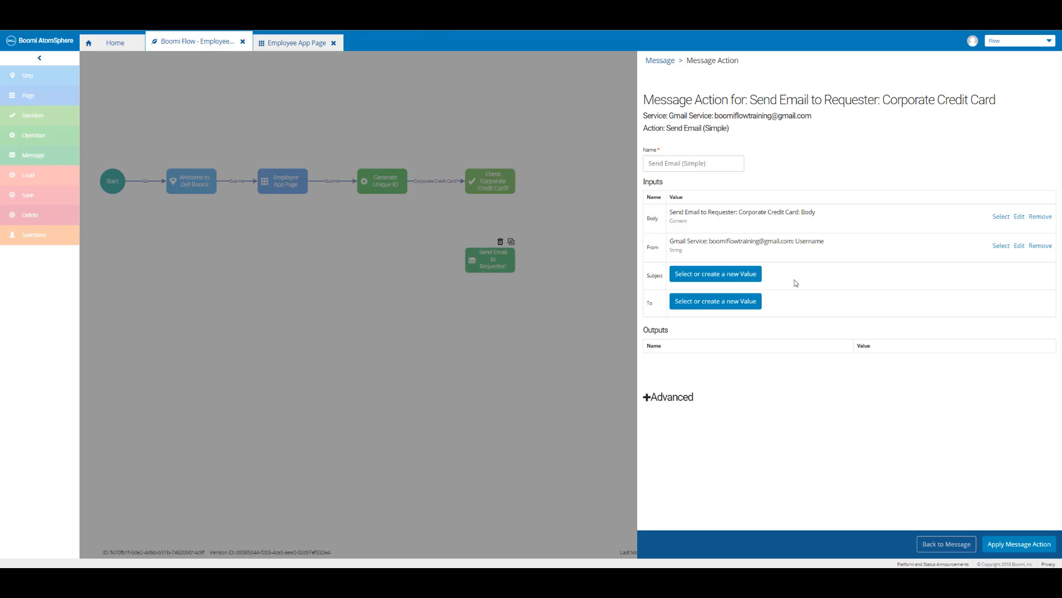
Step: Create the String value "Send Email to Requester: Corporate Credit Card: Subject" for the Subject input, with default "Corporate Credit Card: Request submitted"
left_click(744, 275)
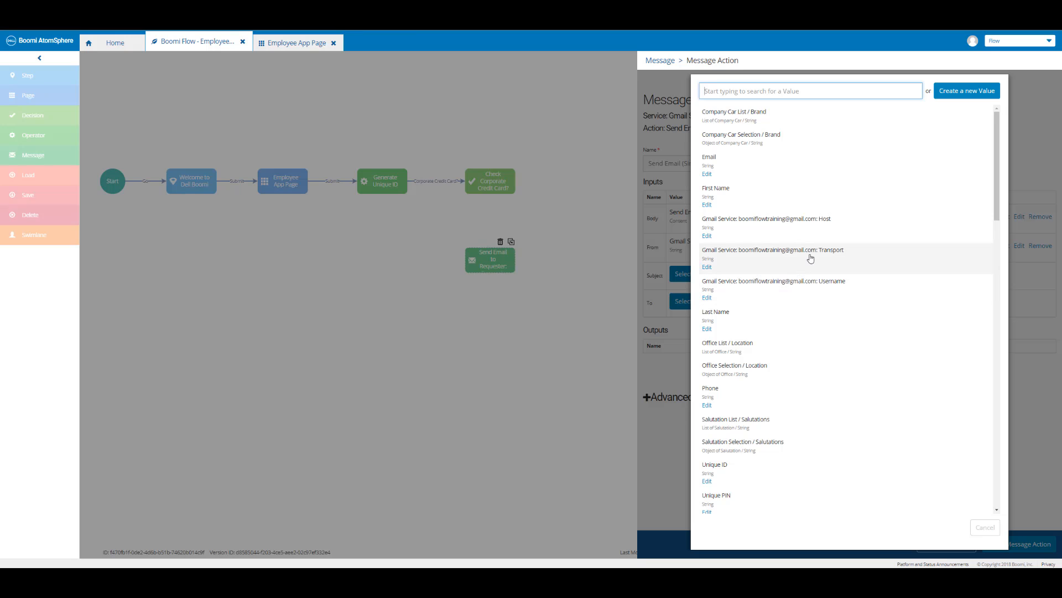
left_click(962, 95)
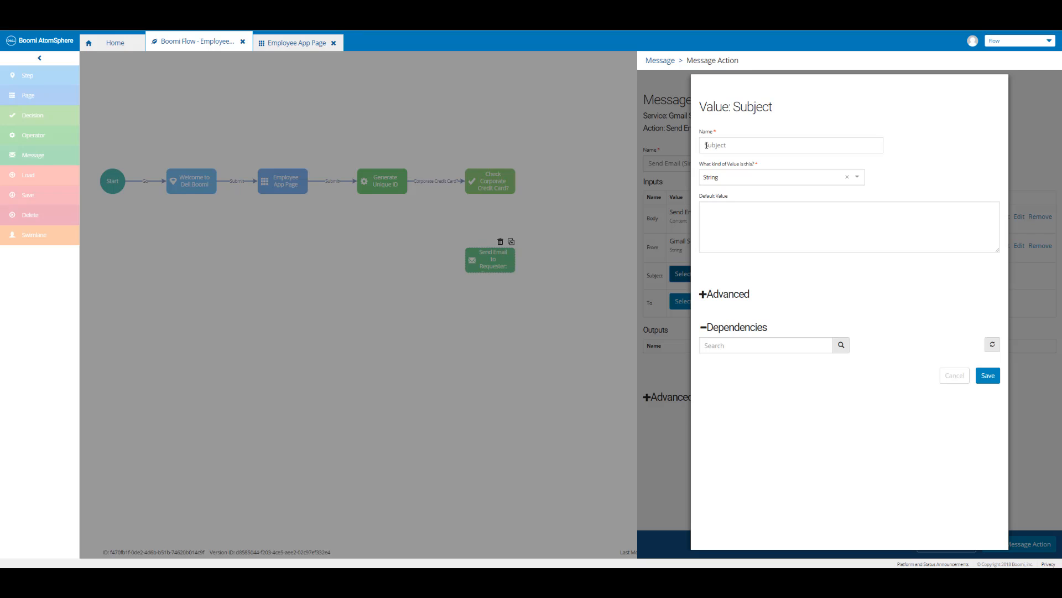
left_click(706, 145)
type("Send Email to Requester: Corporate Credit Card:")
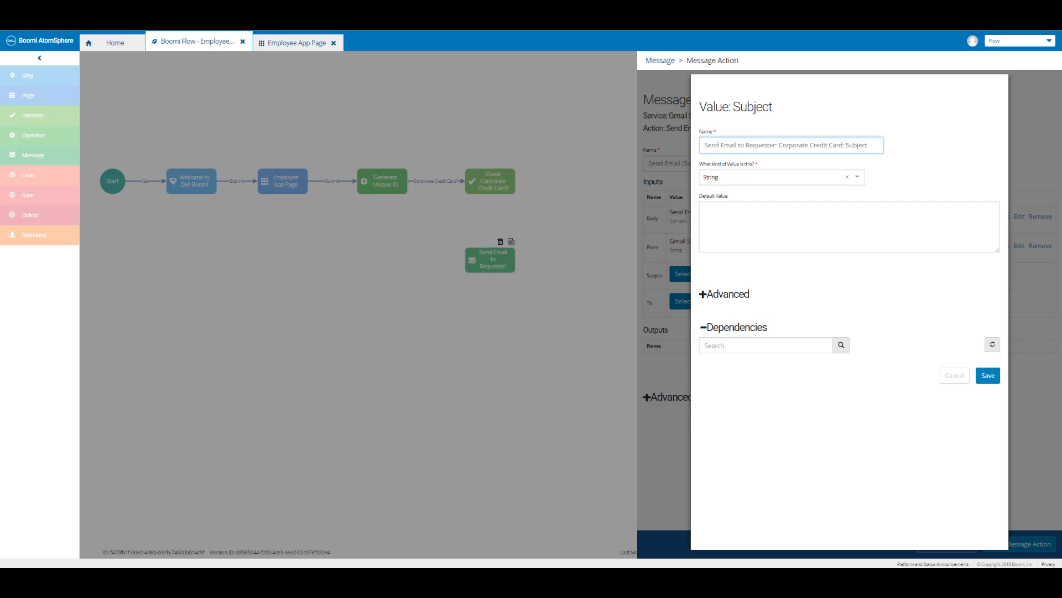
left_click(728, 206)
type("Corporate Credit Card: Request submitted")
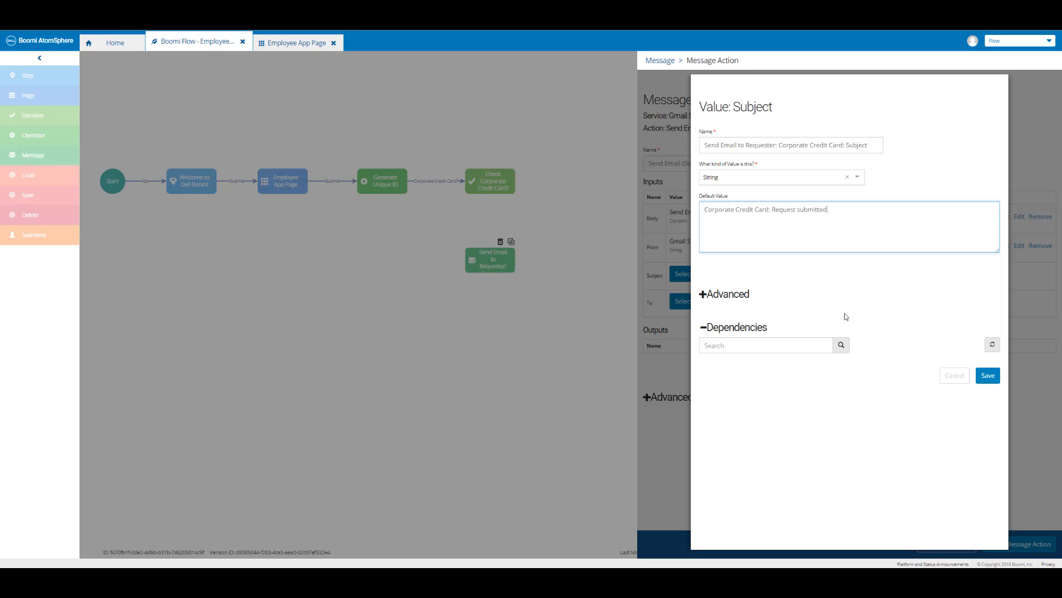
left_click(988, 376)
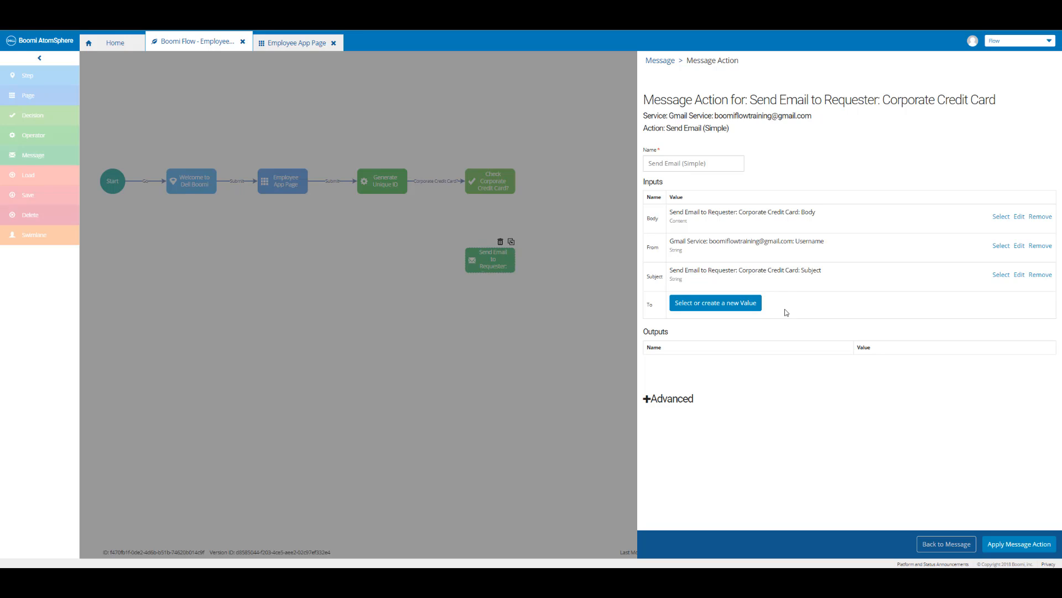
Step: Set the message action's To input to the existing Email value, then apply the action and save the message
left_click(731, 308)
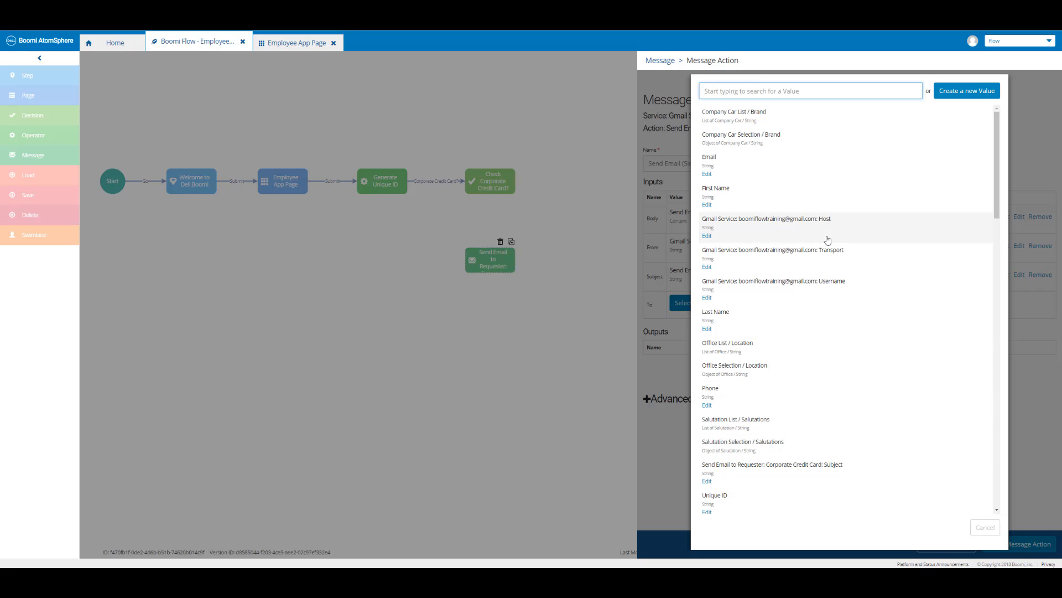
left_click(741, 169)
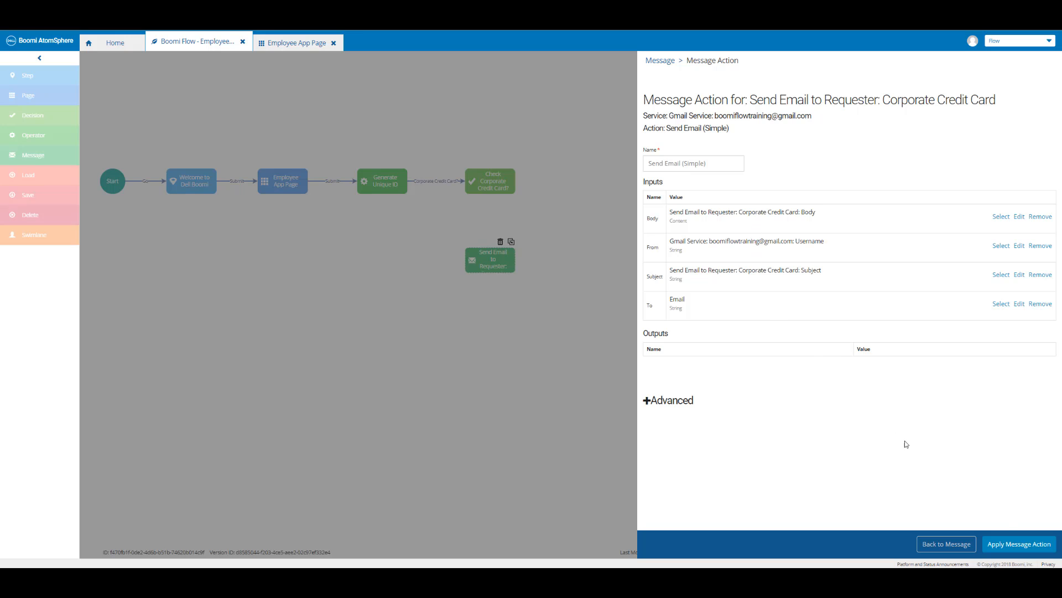
left_click(1020, 544)
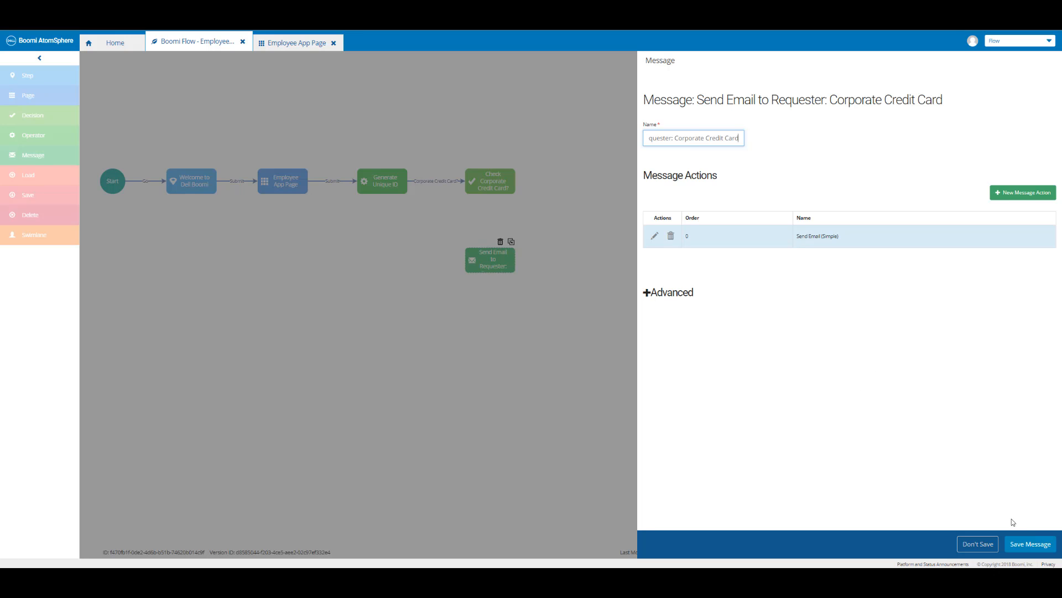
left_click(1026, 545)
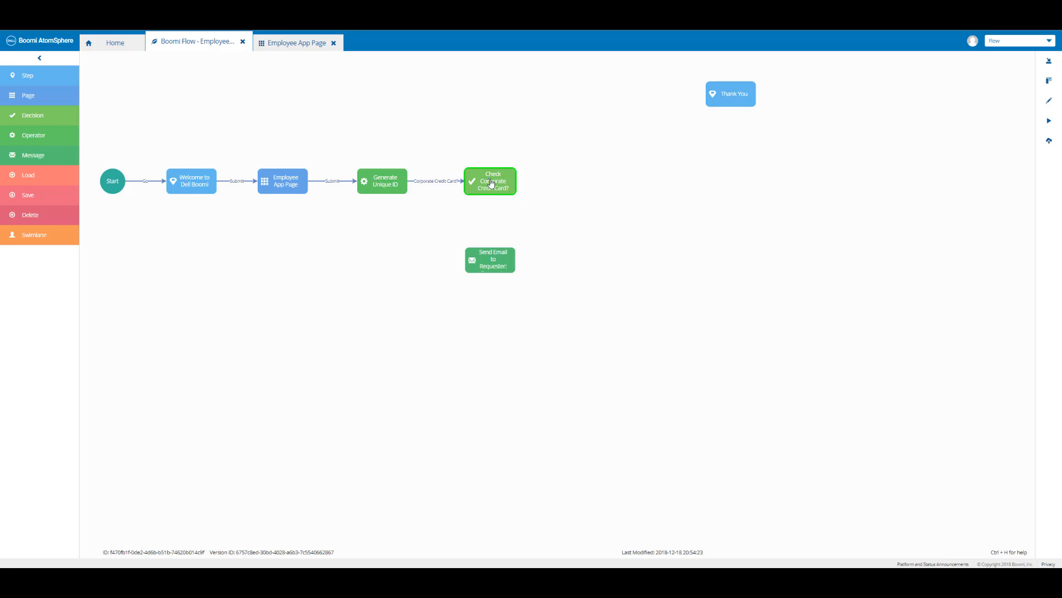
Step: Connect the Check Corporate Credit Card? decision to the email message with an outcome named "Corporate Credit Card: YES"
left_click_drag(491, 183, 491, 266)
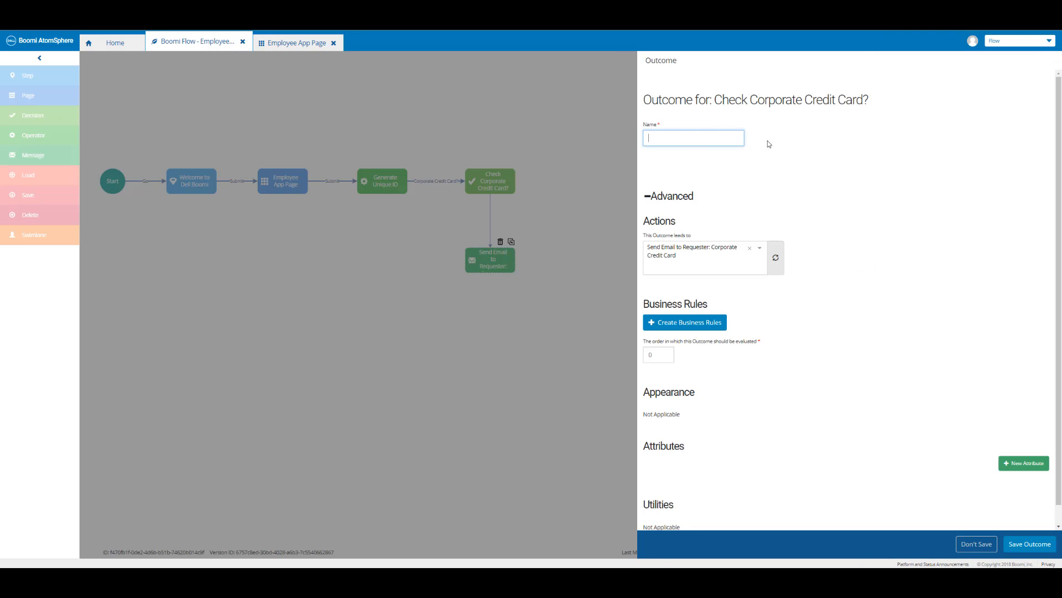
type("Corporate Credit Card: YES")
left_click(789, 162)
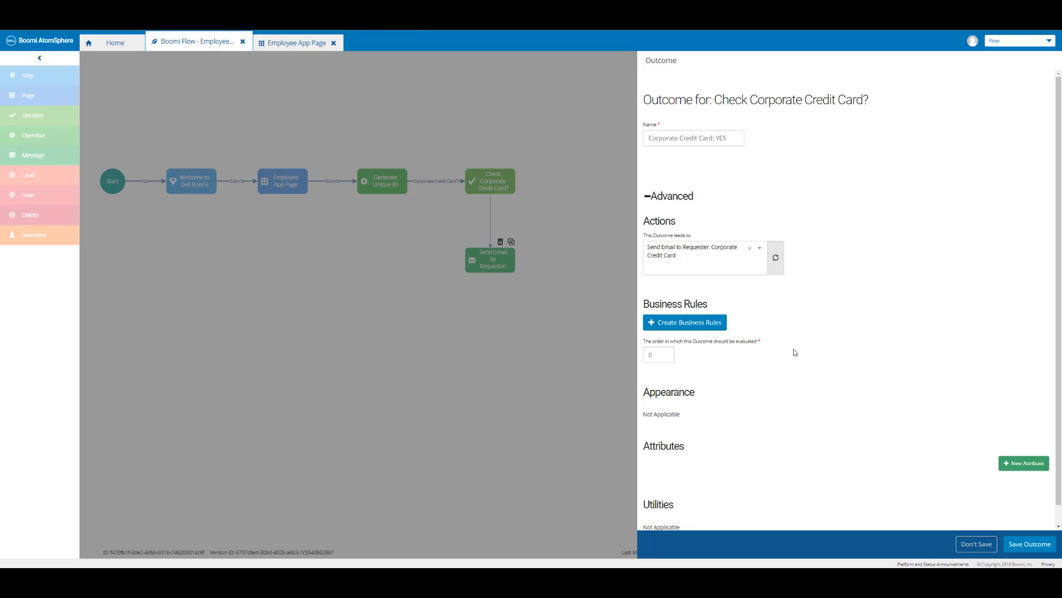
Step: Add a business rule to the outcome requiring Corporate Credit Card = $True, and save the outcome
left_click(702, 326)
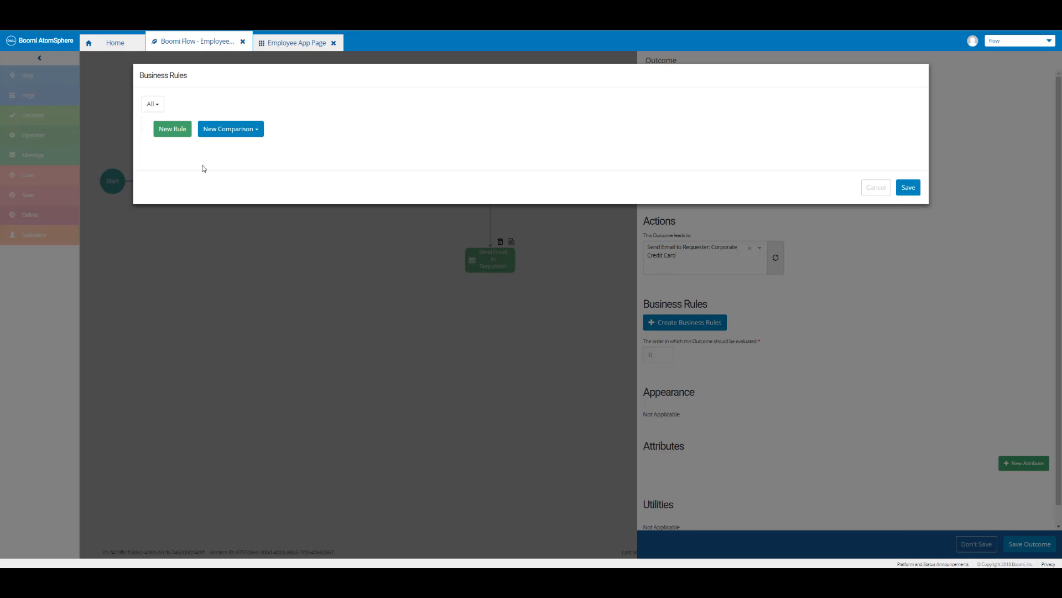
left_click(172, 132)
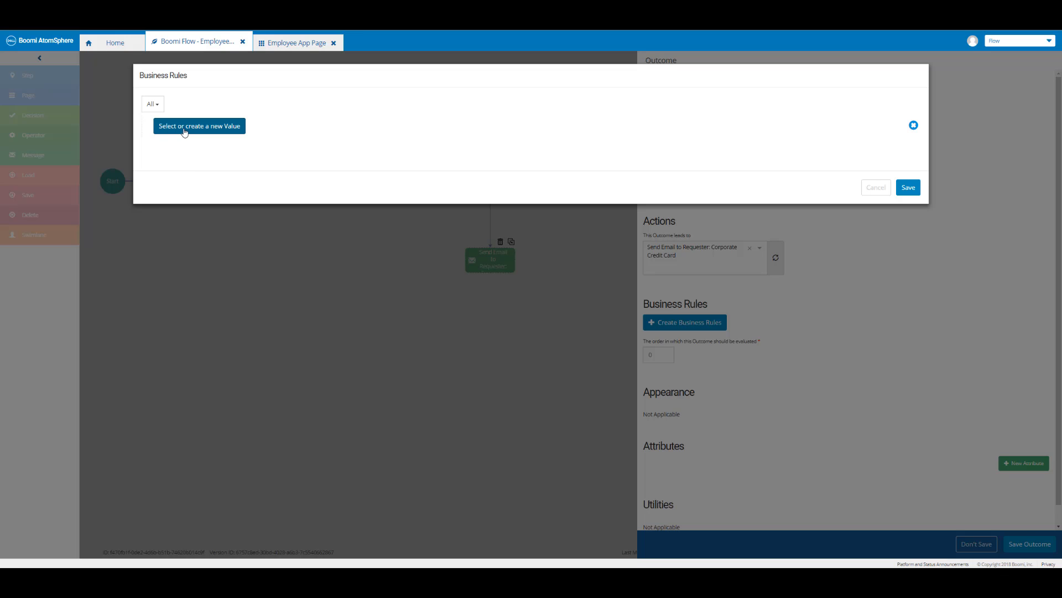
left_click(184, 130)
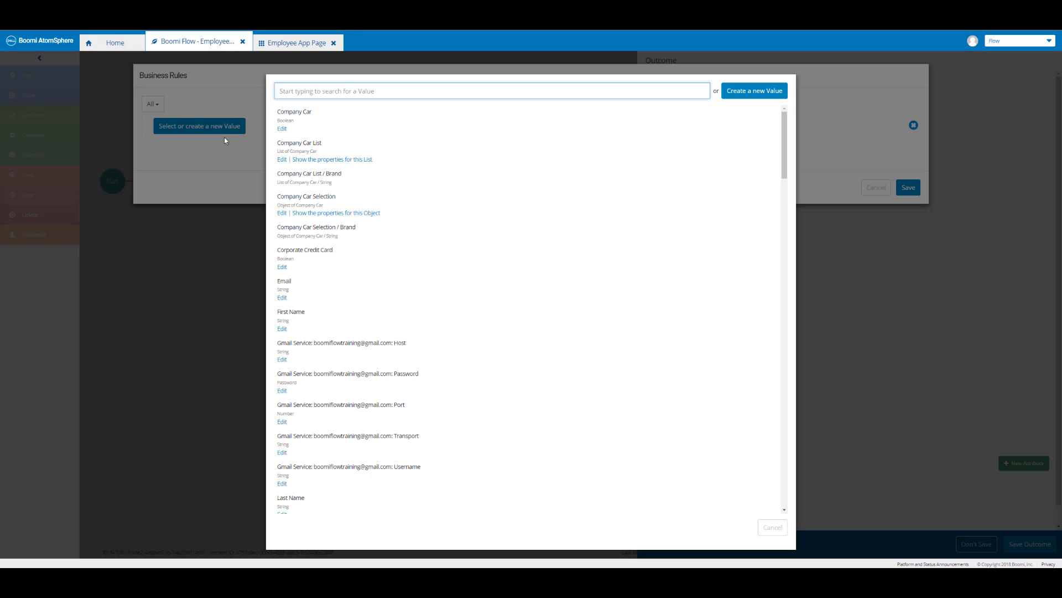
left_click(320, 260)
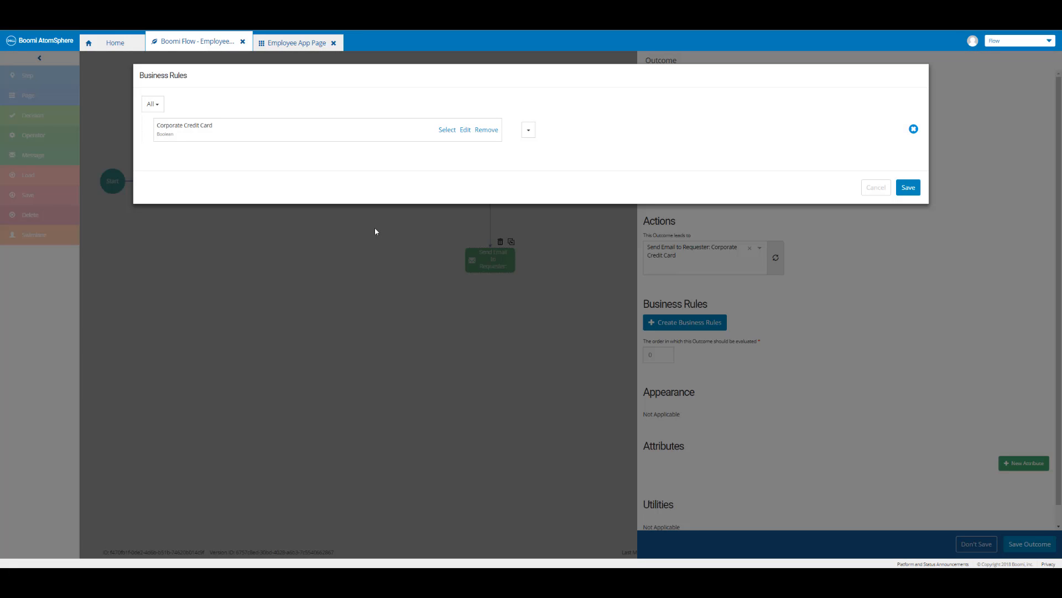
left_click(529, 130)
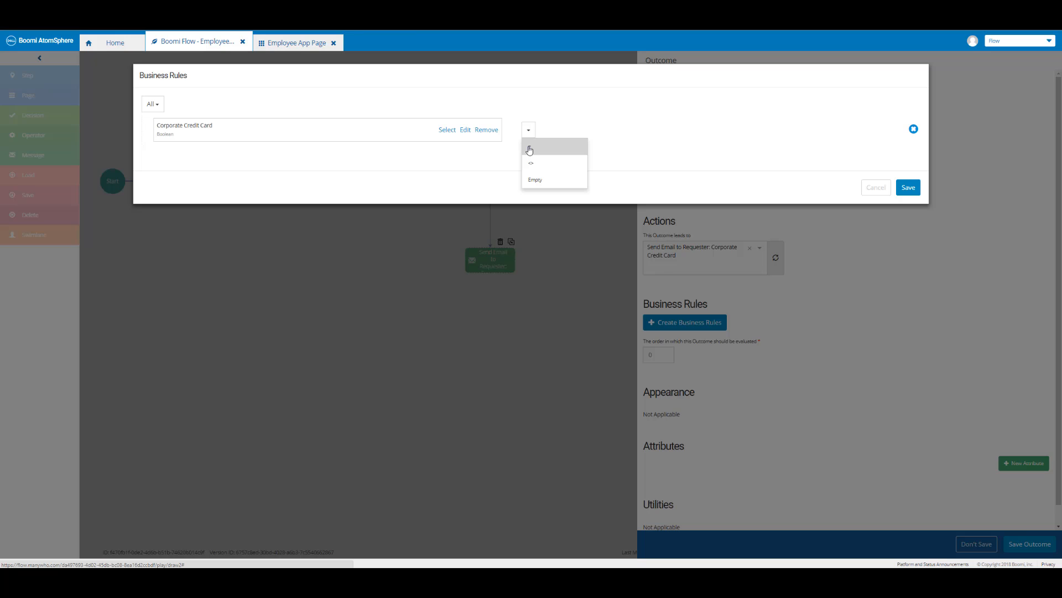
left_click(529, 148)
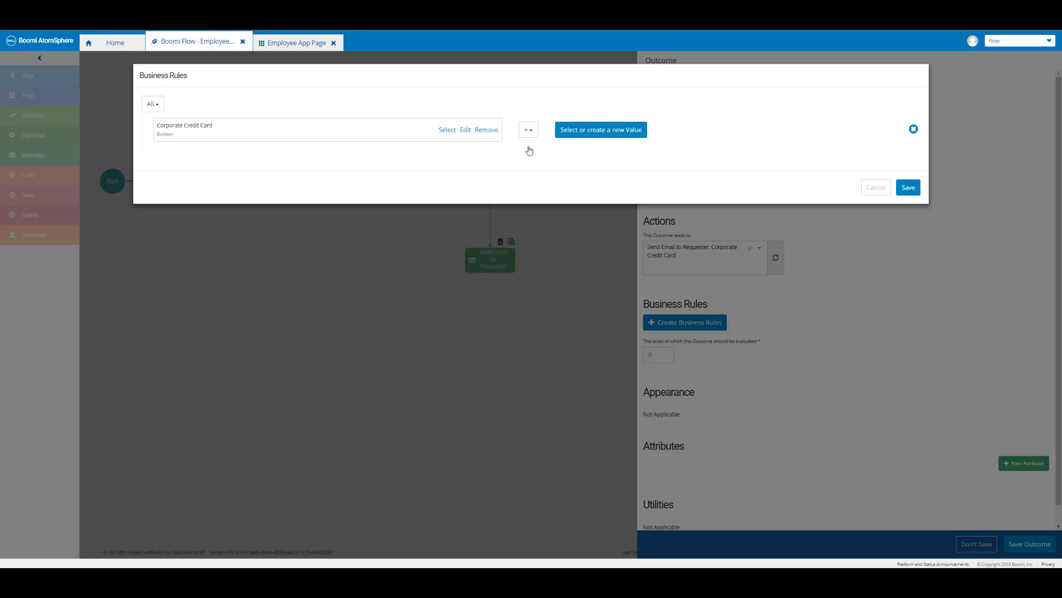
left_click(607, 131)
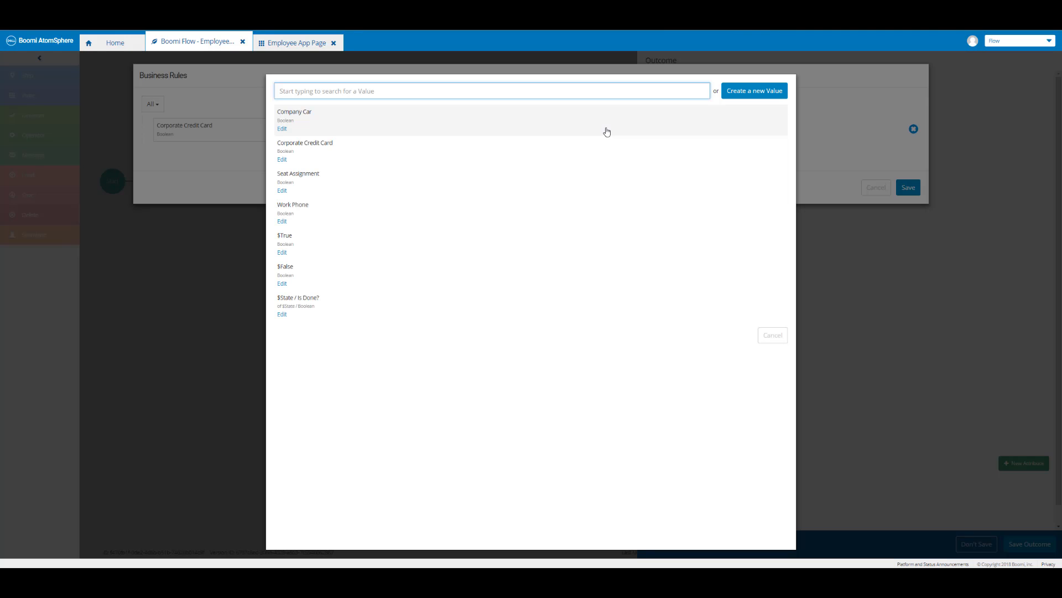
left_click(320, 250)
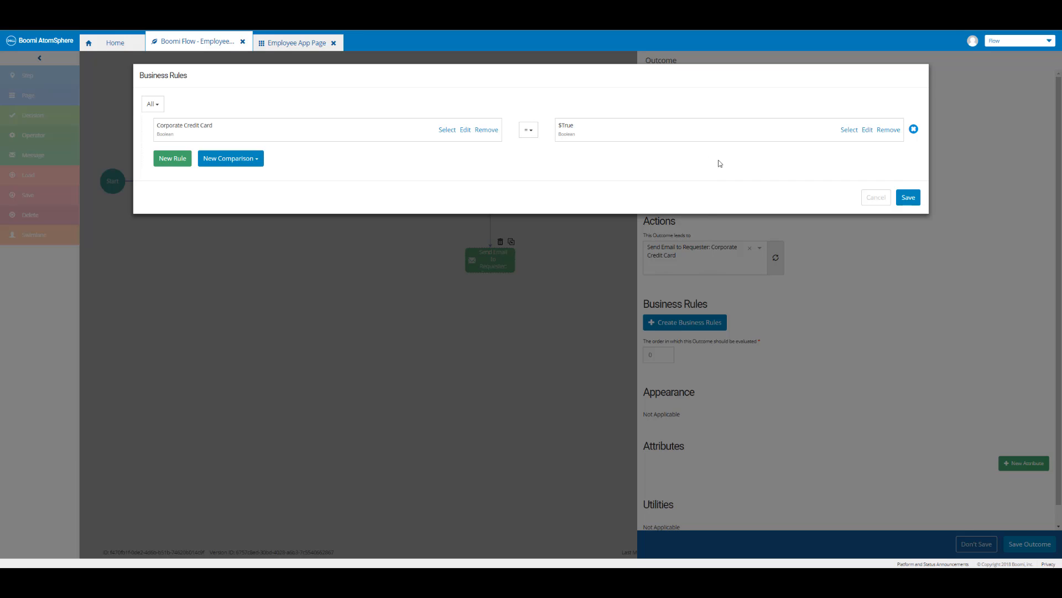
left_click(908, 197)
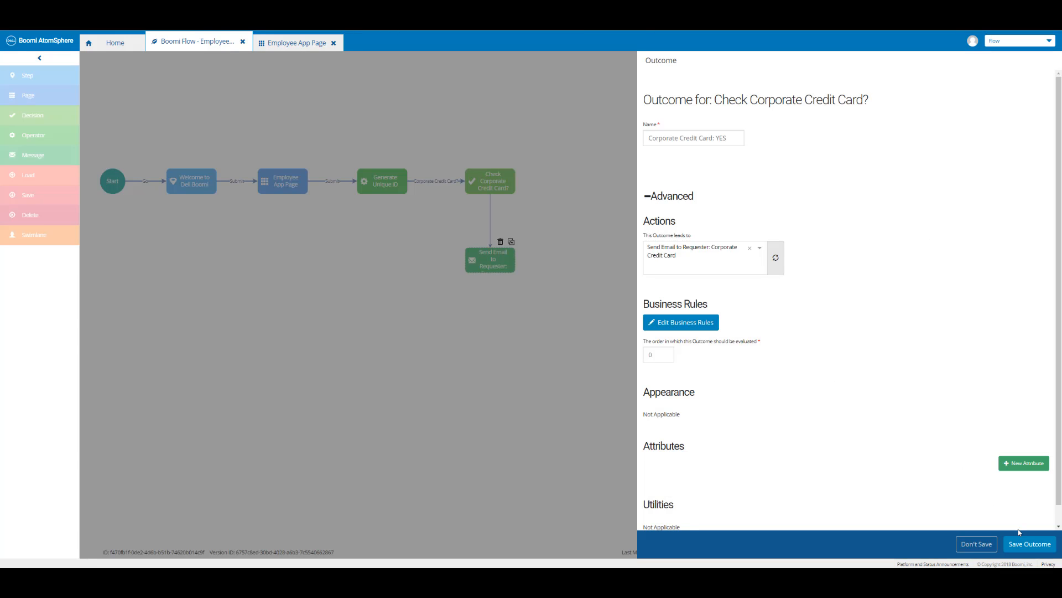
left_click(1020, 546)
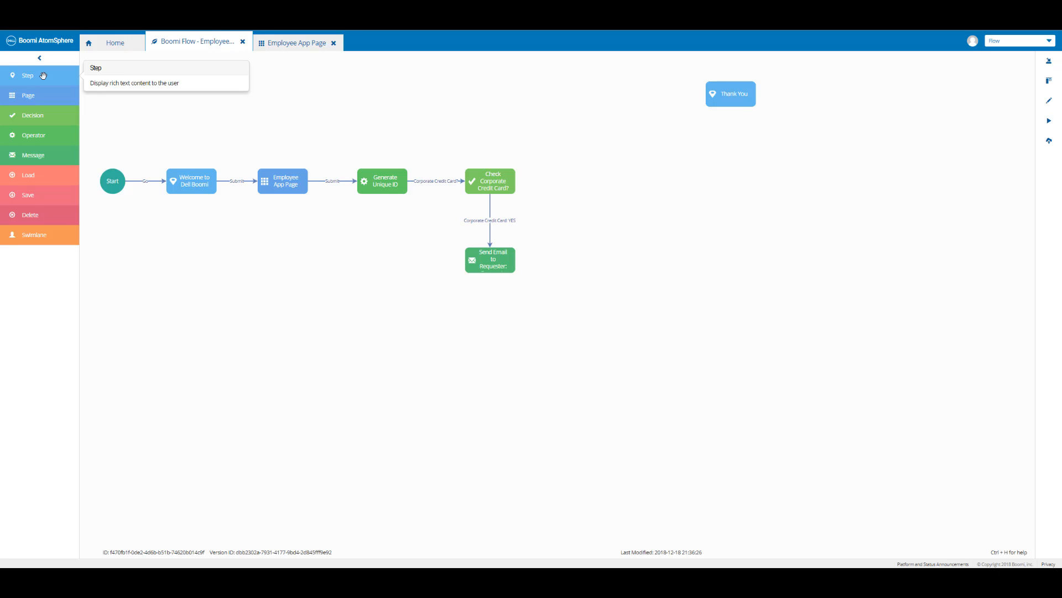
Step: Add a Step below the email message named "Corporate Credit Card: Request Submitted" and begin its content with "Hello {![First Name]},"
left_click_drag(43, 75, 490, 343)
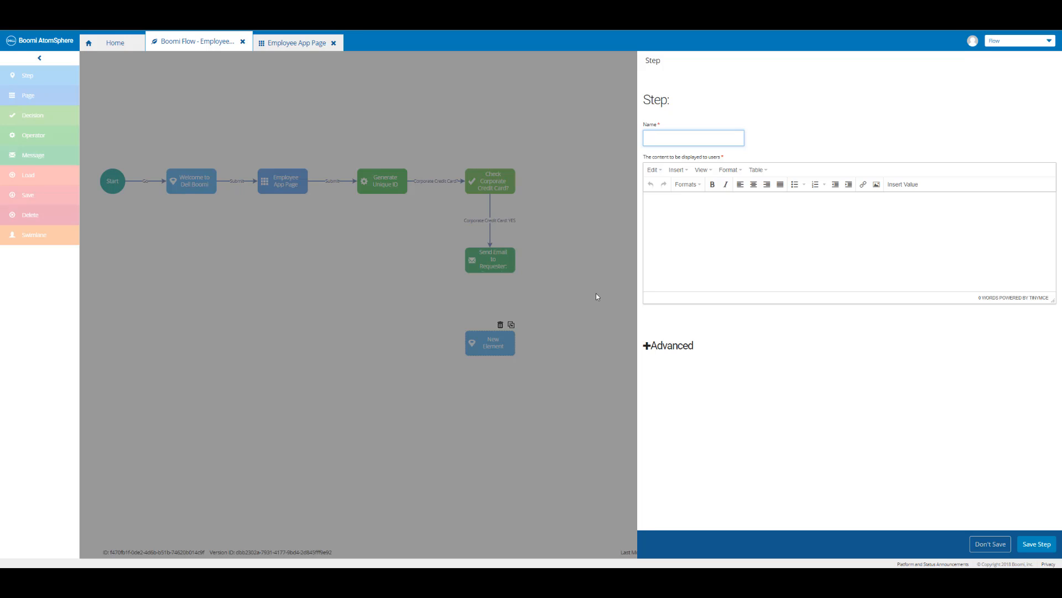
type("Corporate Credit Card: Request Submitted")
left_click(658, 202)
type("Hell")
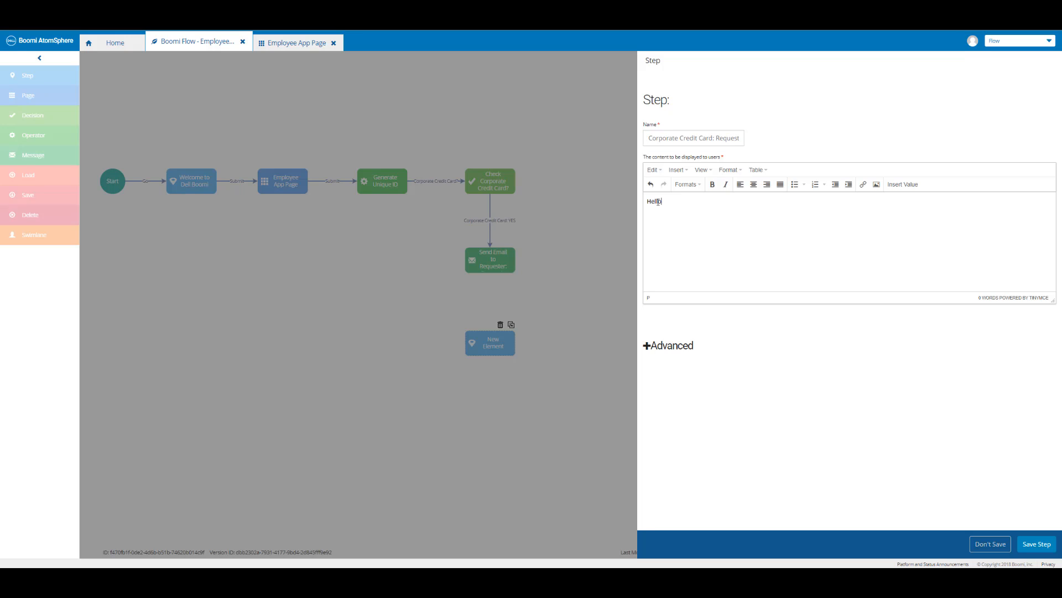
left_click(903, 185)
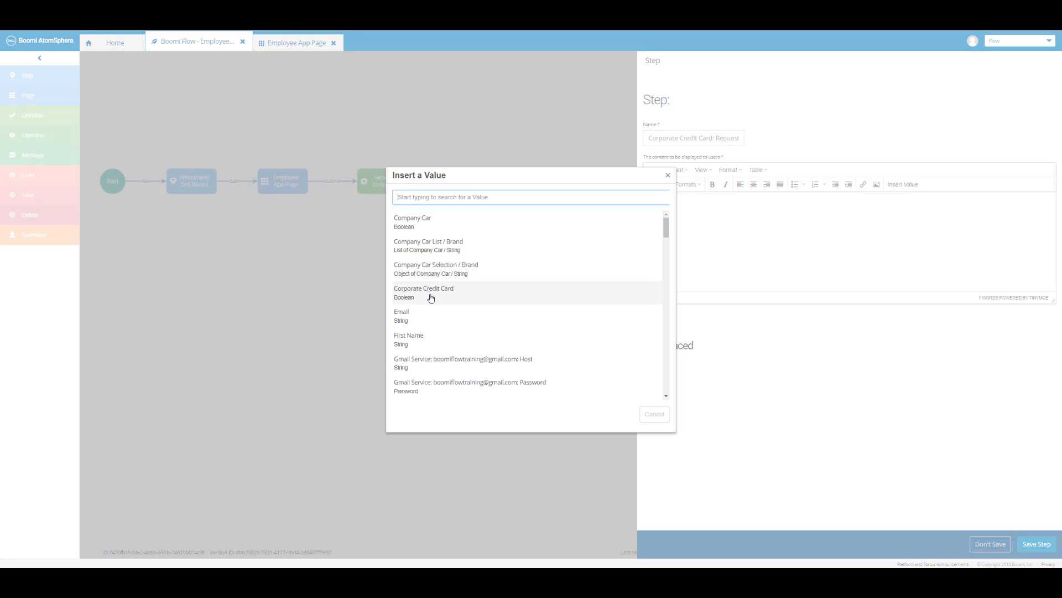
left_click(428, 336)
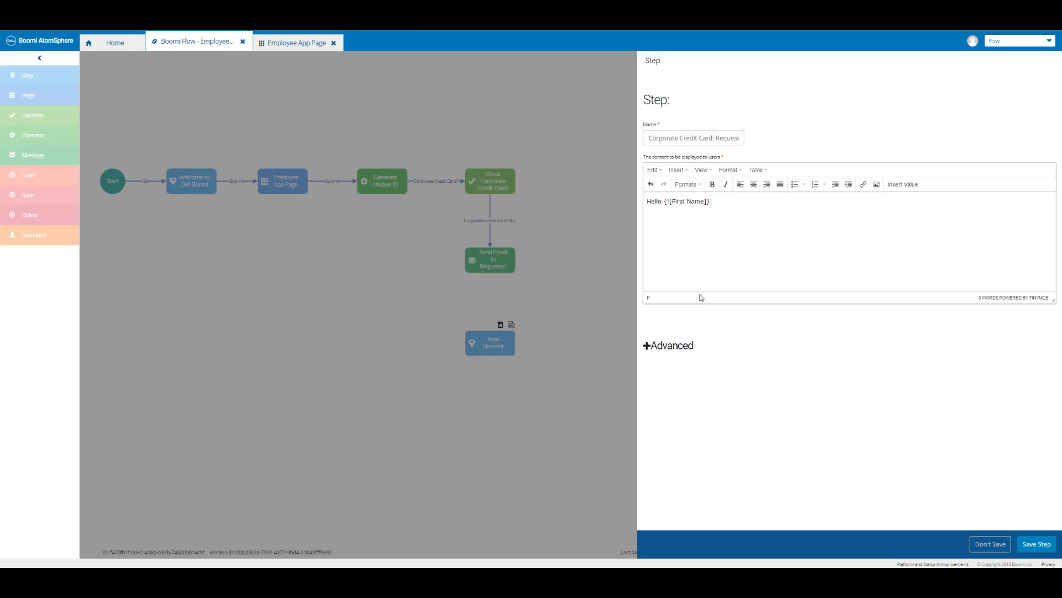
Step: Add "You have successfully submitted your request for a Corporate Credit Card.", "Thank you.", "Best," and "Dell Boomi" to the content and save the step
type("You have successfully submitted your request for a Corporate Credit Card.")
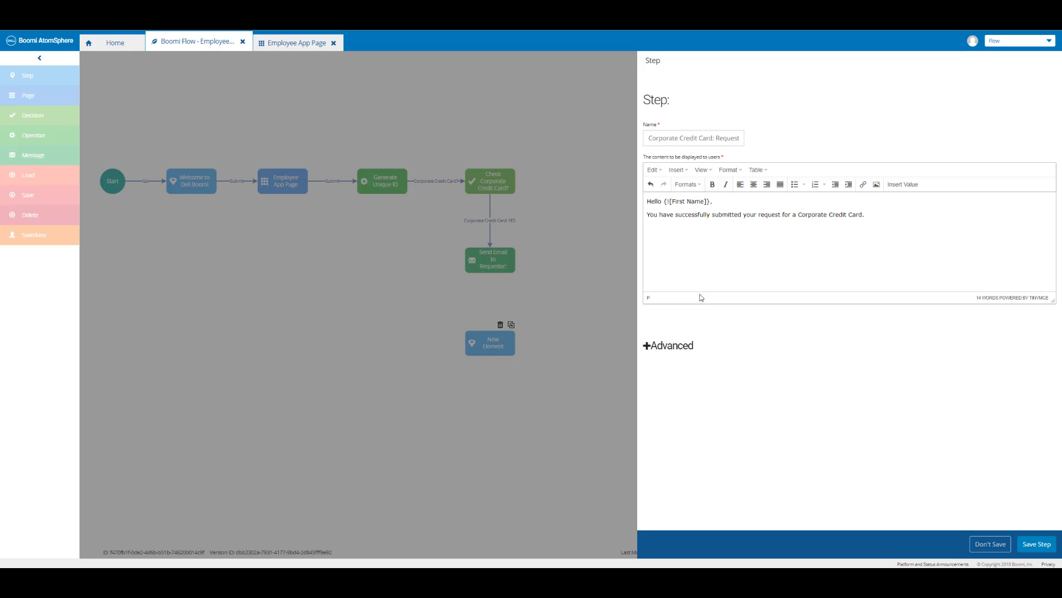
key("Return")
type("Thank you. ")
type("Best,")
key("Return")
type("Dell Boomi")
left_click(1038, 546)
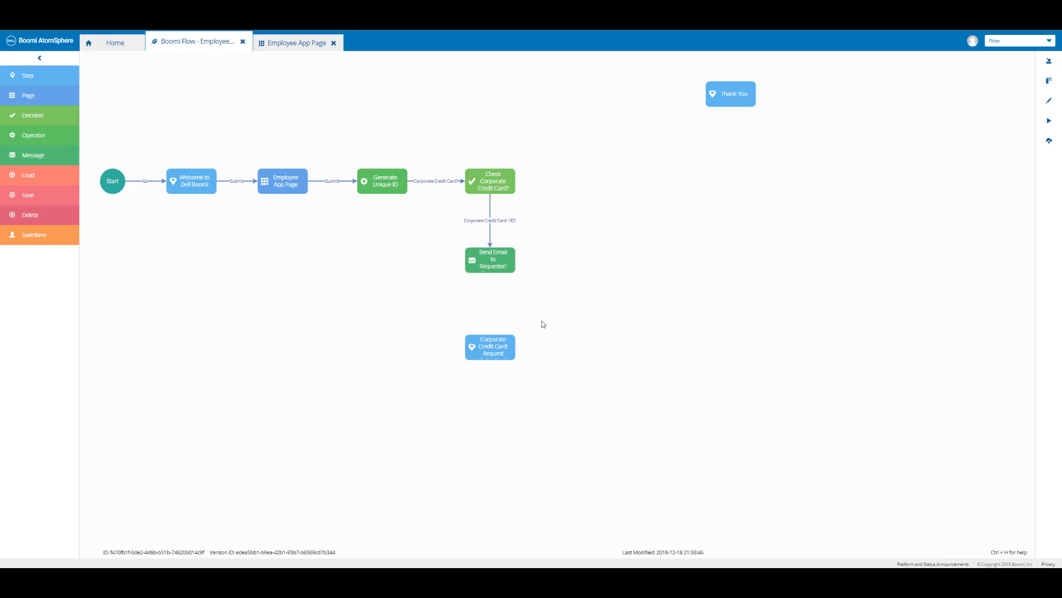
Step: Connect the email message to the Corporate Credit Card: Request Submitted step with an outcome named "Display Confirmation" and save it
left_click(494, 264)
left_click_drag(490, 272, 488, 351)
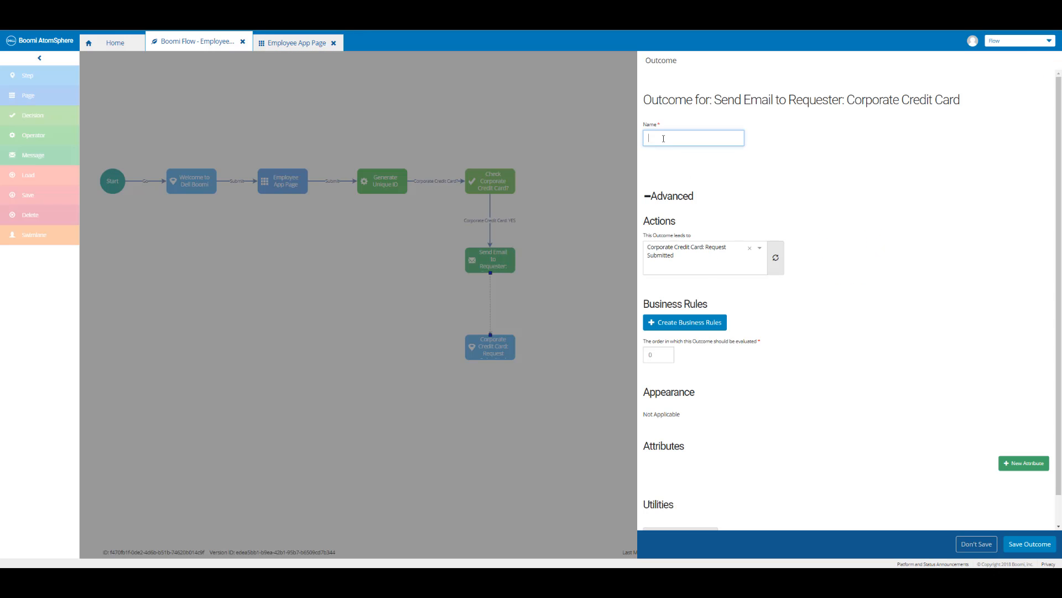
type("Display Confirmation")
left_click(1029, 544)
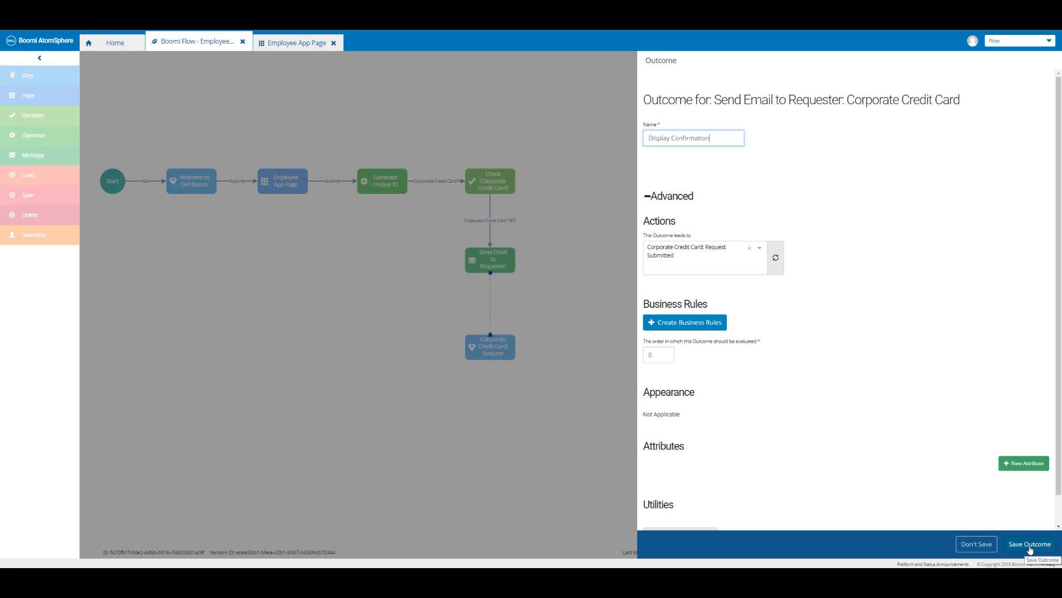